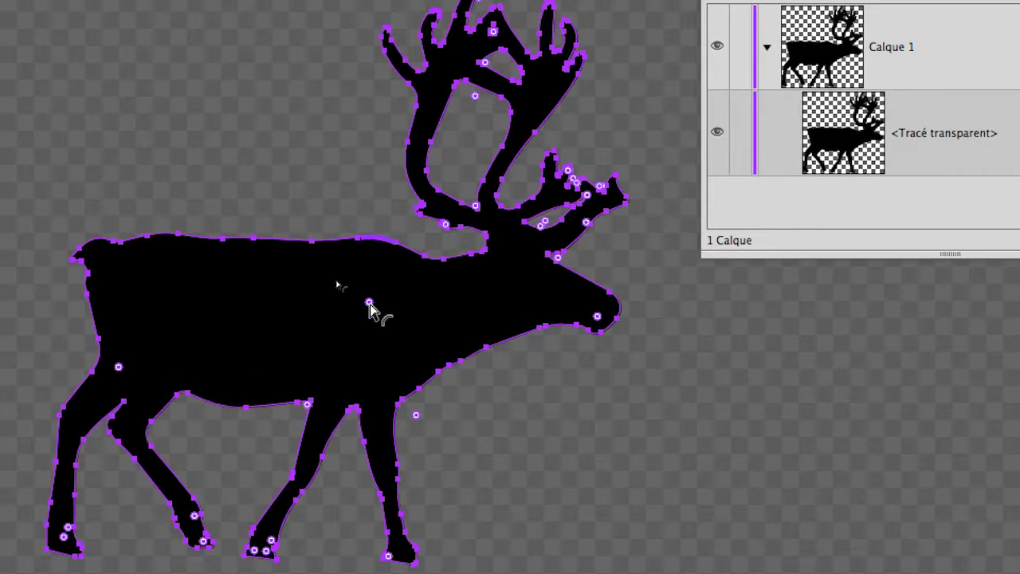
Step: Hide the live corner widgets shown on the selected reindeer path
mouse_move(369, 303)
left_mouse_down()
mouse_move(383, 306)
mouse_move(363, 309)
left_mouse_up()
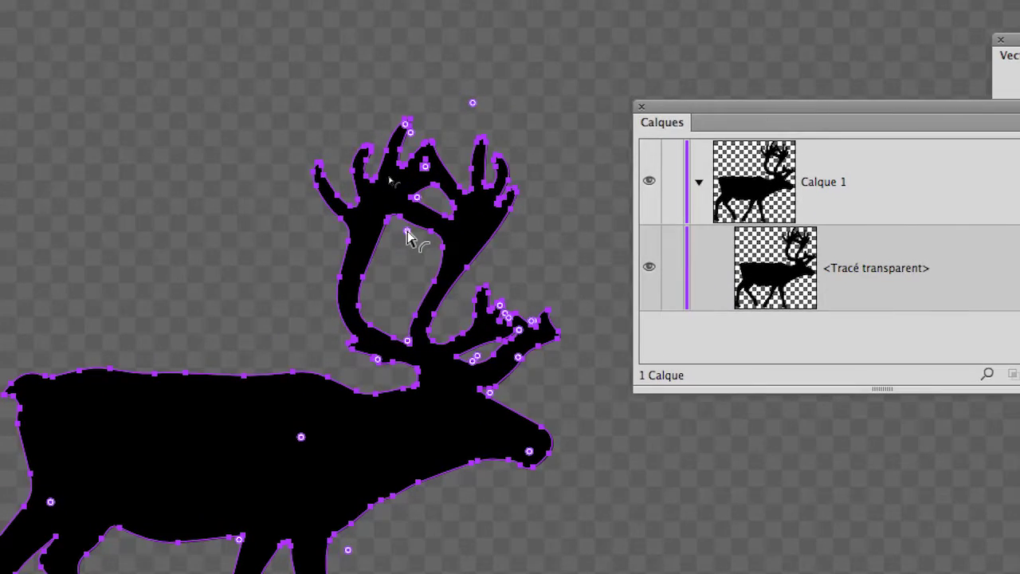
left_click_drag(407, 233, 413, 236)
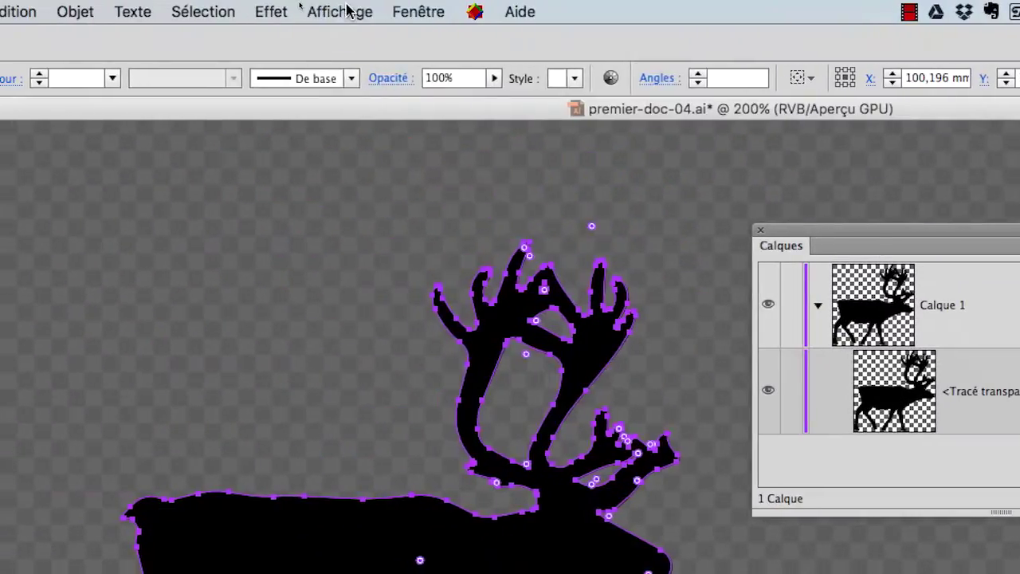
left_click(343, 10)
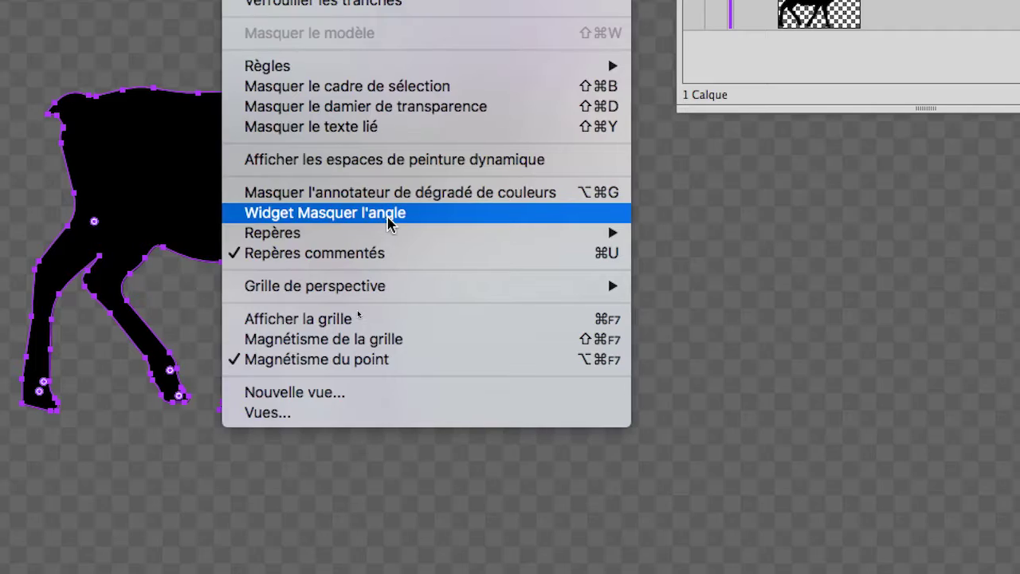
left_click(388, 213)
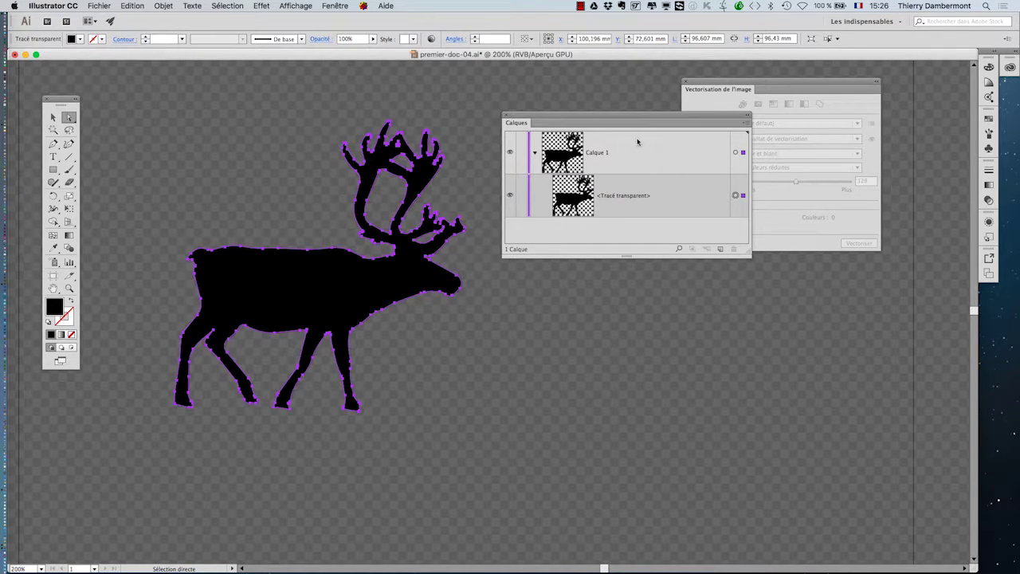
Step: Reposition the Calques panel below the Vectorisation de l'image panel, clear of the reindeer, and shift the tools palette slightly
left_click_drag(637, 122, 689, 310)
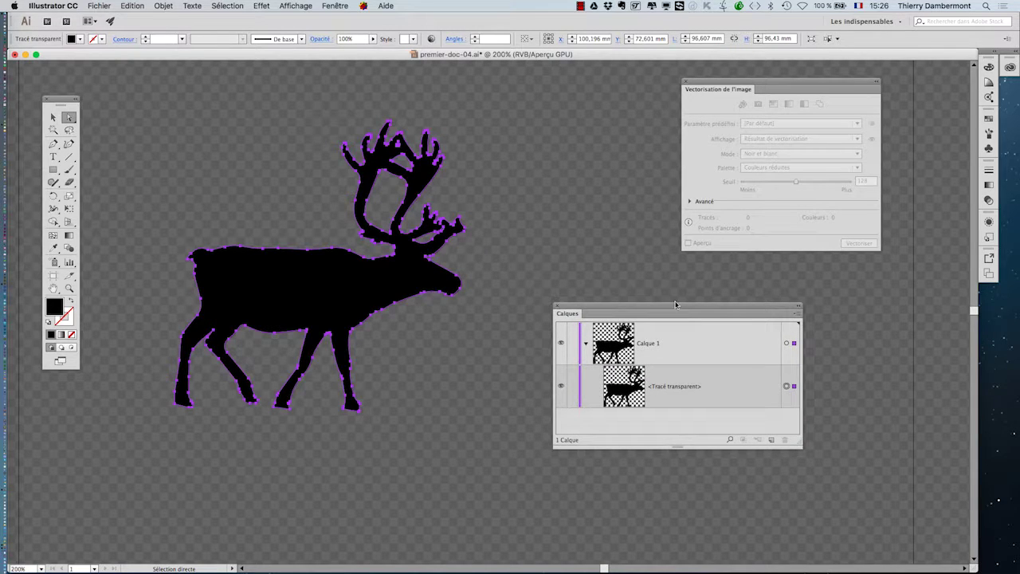
left_click(435, 335)
left_click(358, 312)
key("super+equal")
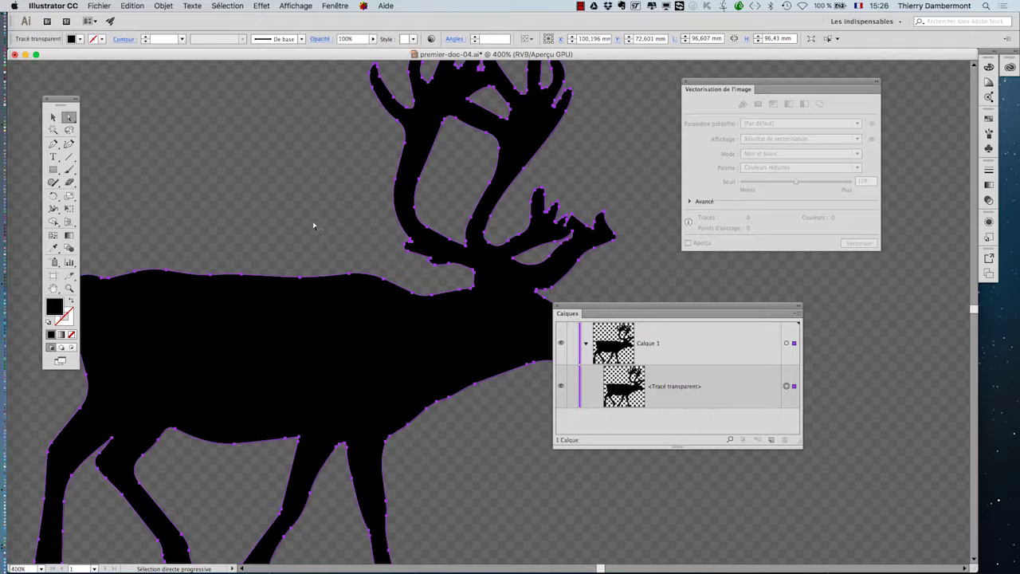
key("super+minus")
key("super+minus")
key("super+equal")
mouse_move(390, 321)
left_mouse_down()
mouse_move(407, 309)
mouse_move(399, 335)
left_mouse_up()
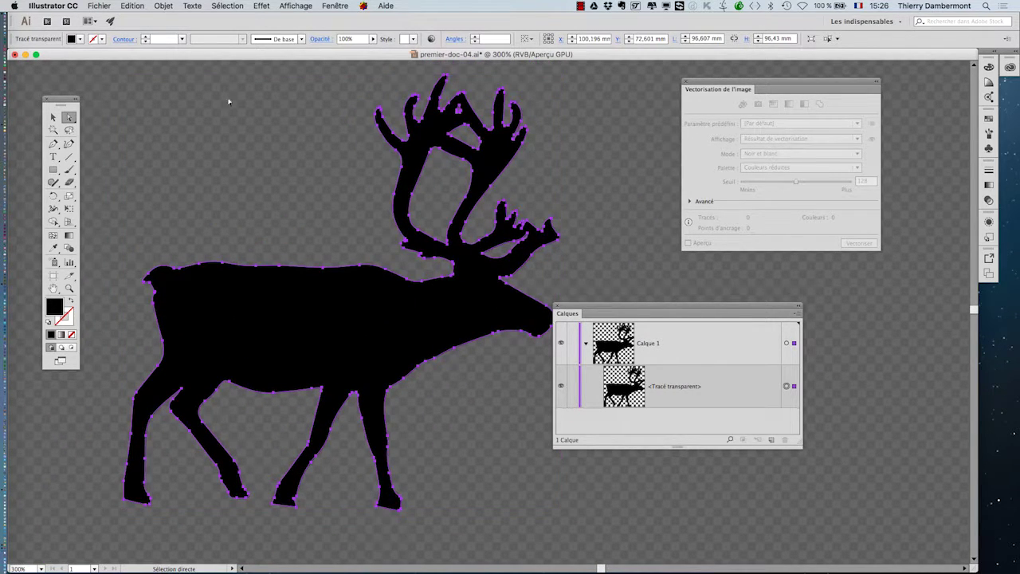
left_click_drag(585, 313, 674, 354)
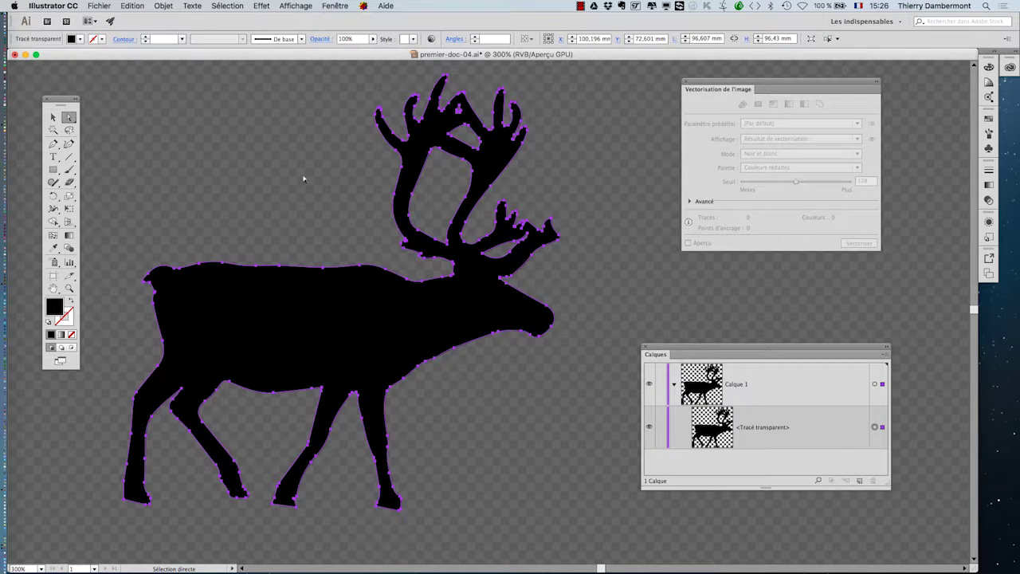
left_click_drag(78, 103, 72, 138)
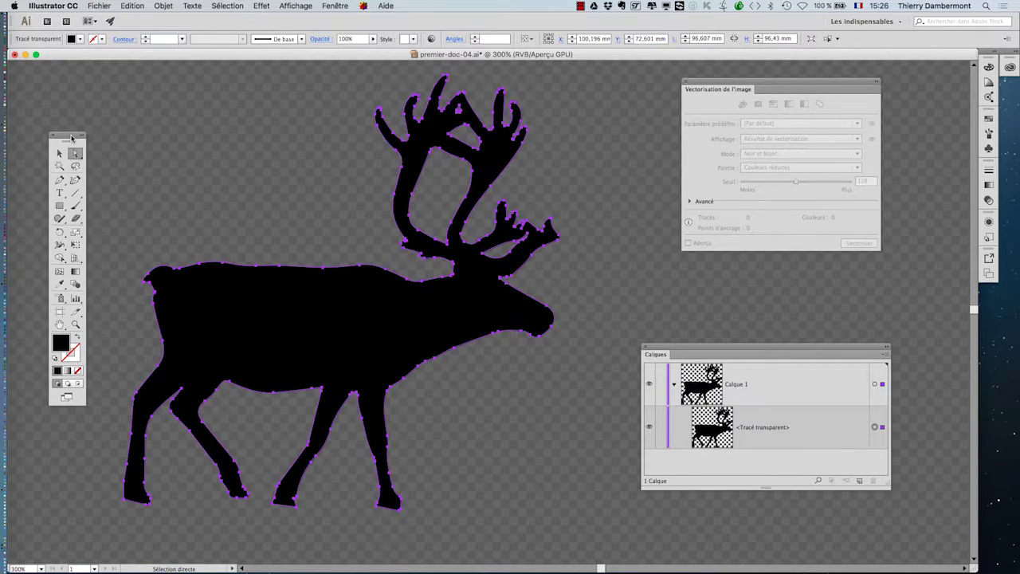
Step: Save a copy of the document as premier-doc-05.ai in Adobe Illustrator format, keeping the Illustrator CC version options
left_click(125, 7)
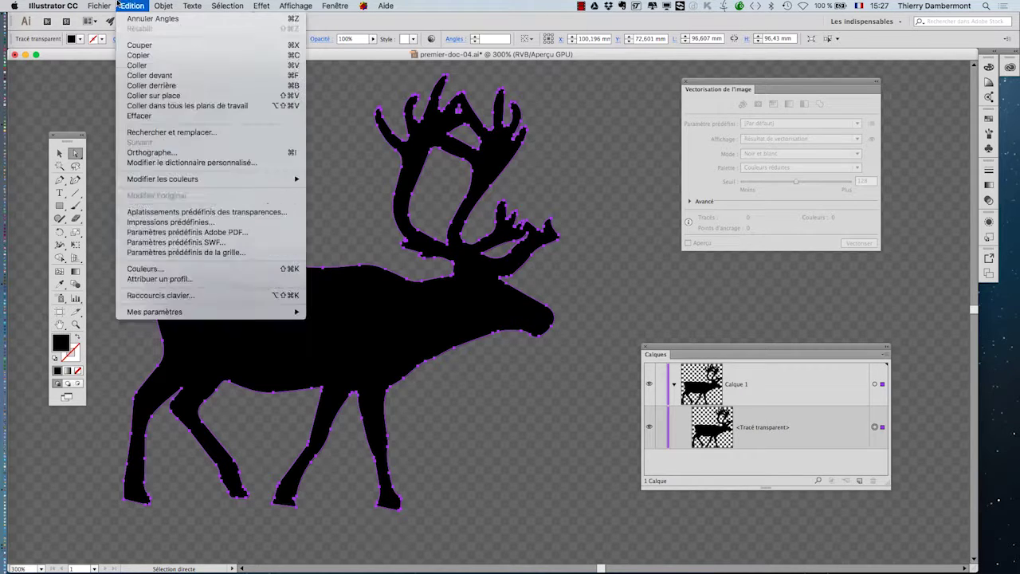
mouse_move(101, 6)
left_click(127, 95)
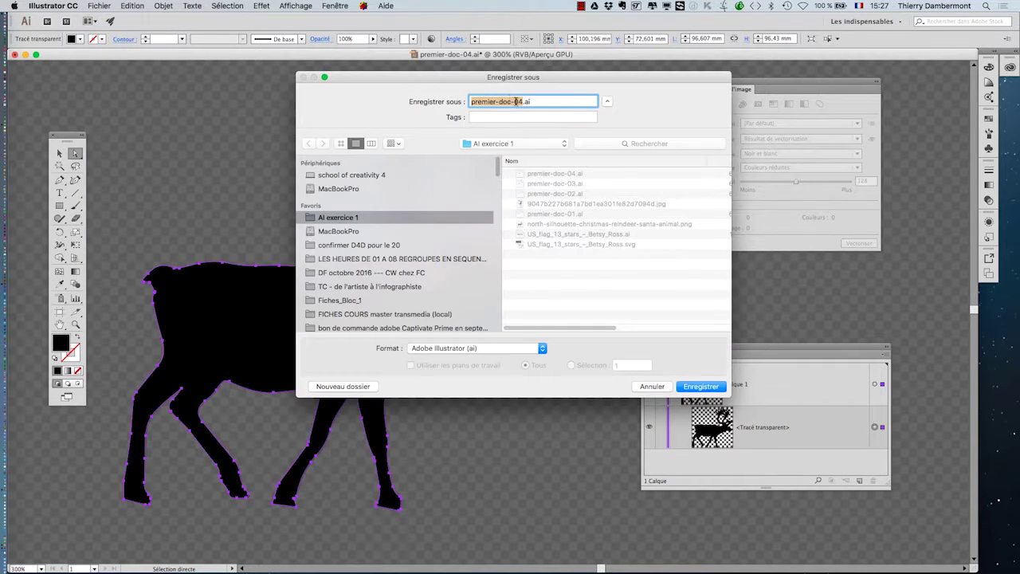
left_click(522, 102)
key("Return")
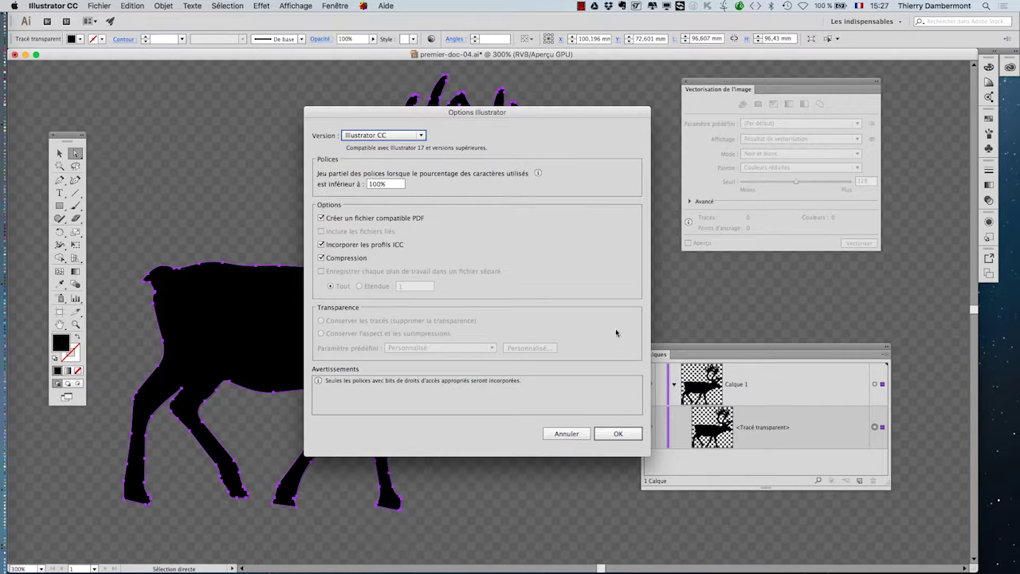
left_click(622, 437)
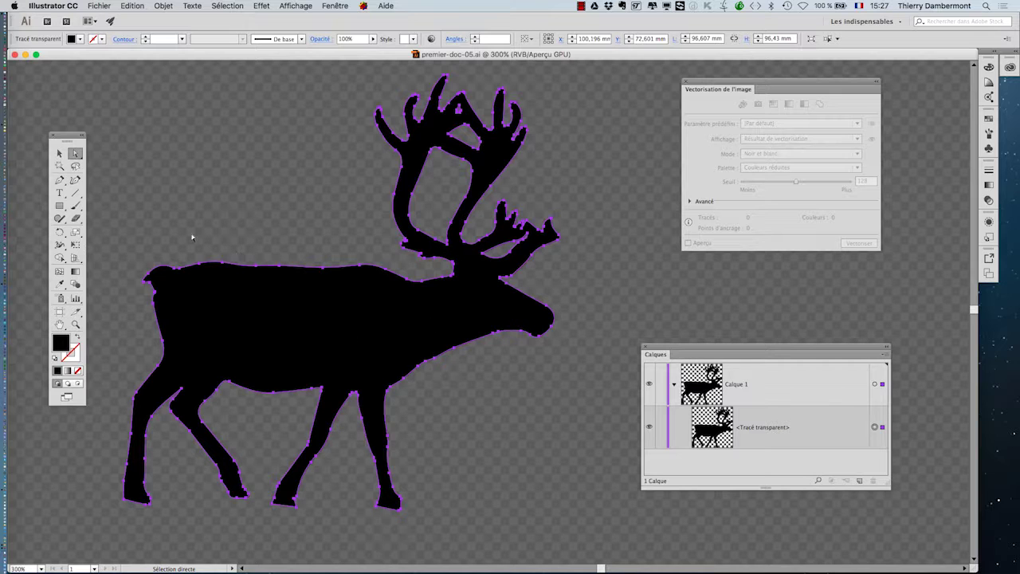
Step: Use Direct Selection to inspect an individual anchor point on the large inner antler opening, and deselect it
left_click_drag(62, 141, 88, 98)
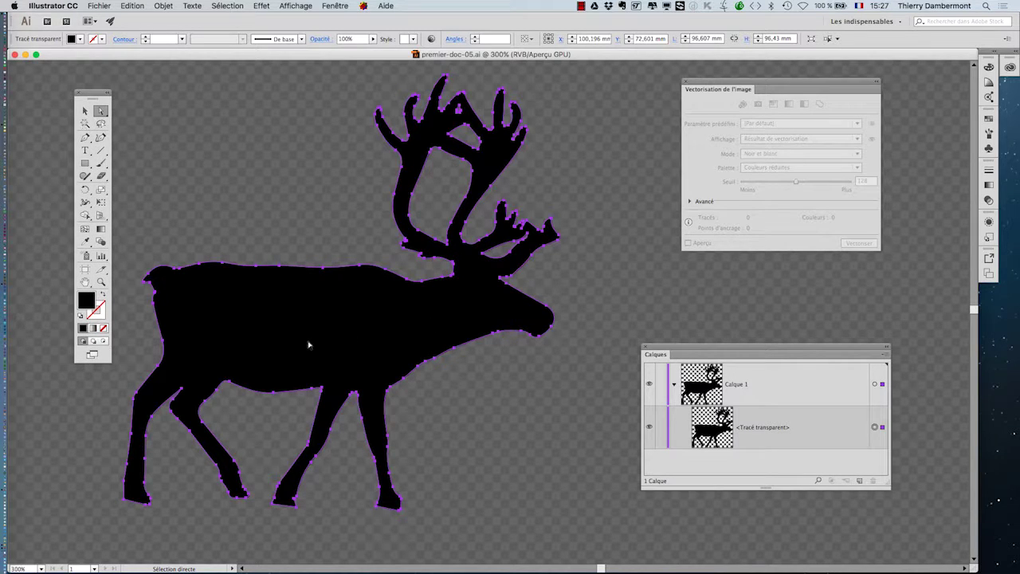
key("super")
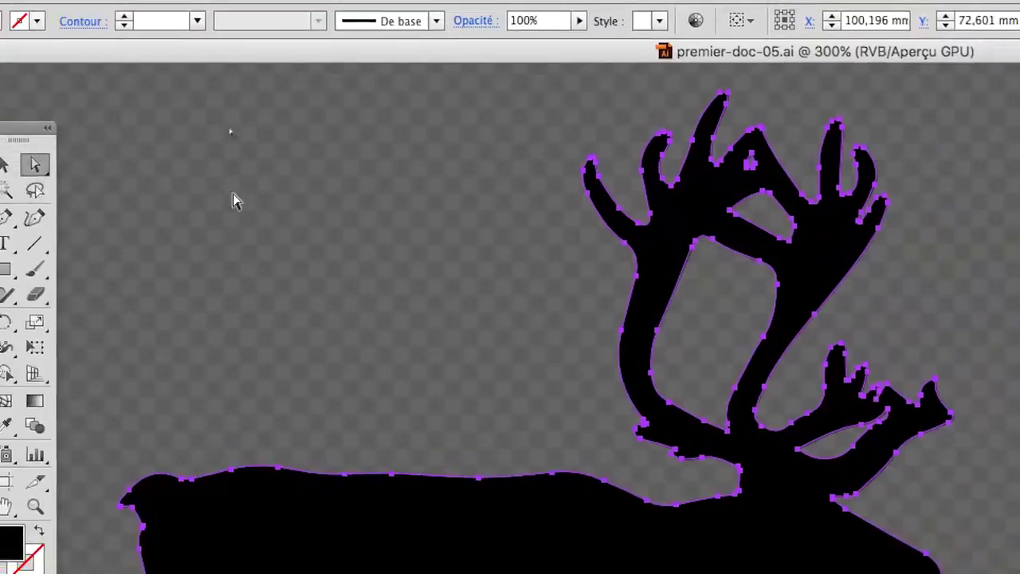
left_click(464, 232)
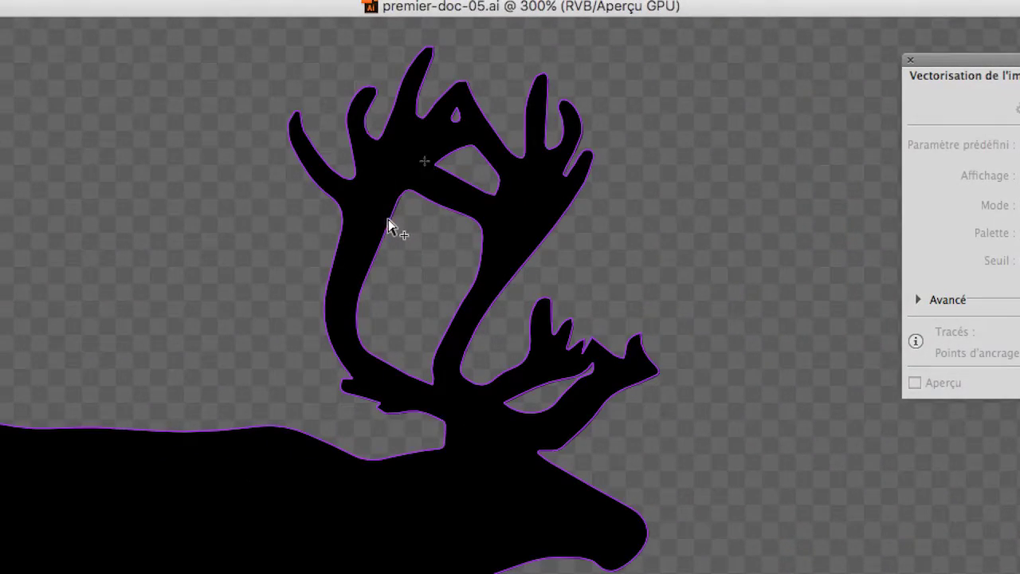
left_click(388, 221)
left_click(492, 346)
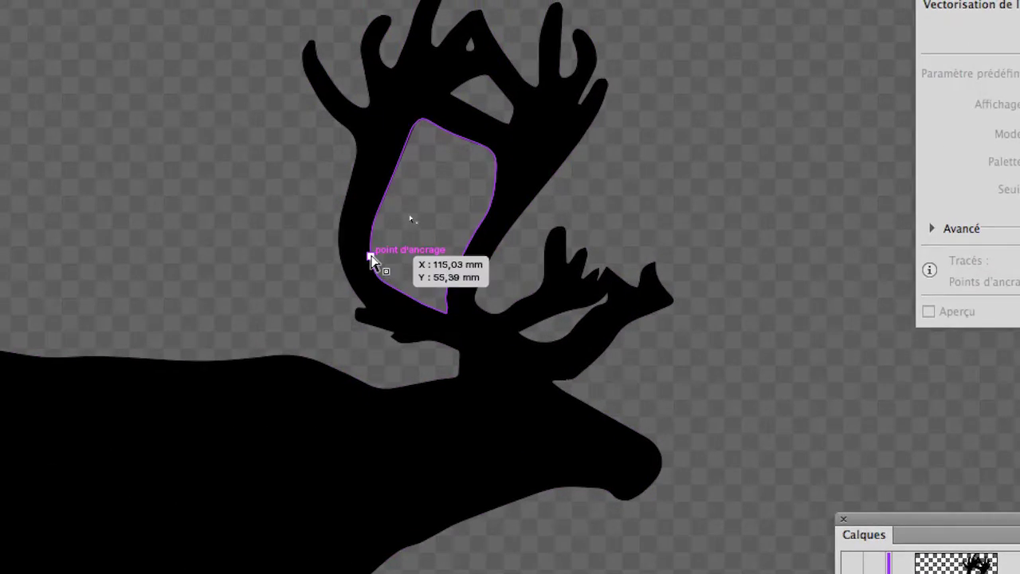
left_click(372, 262)
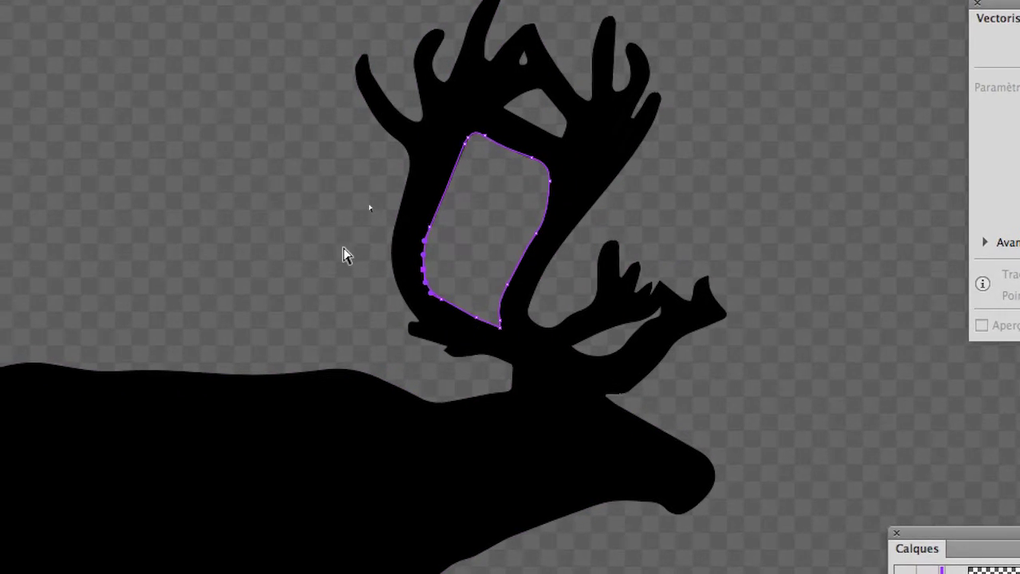
left_click(343, 250)
Step: Select the entire reindeer silhouette as one object with the Selection tool
left_click(136, 187)
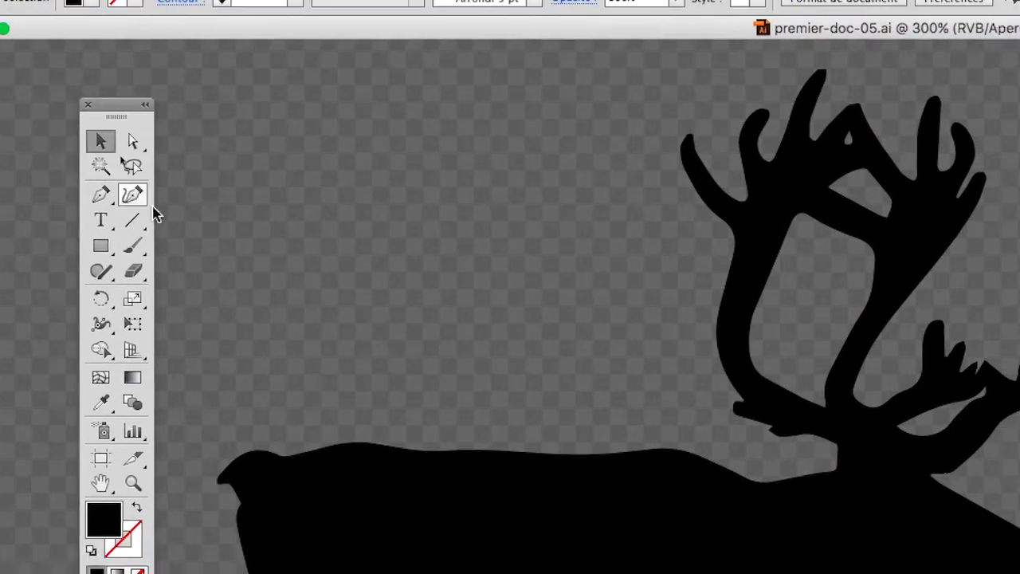
left_click(332, 499)
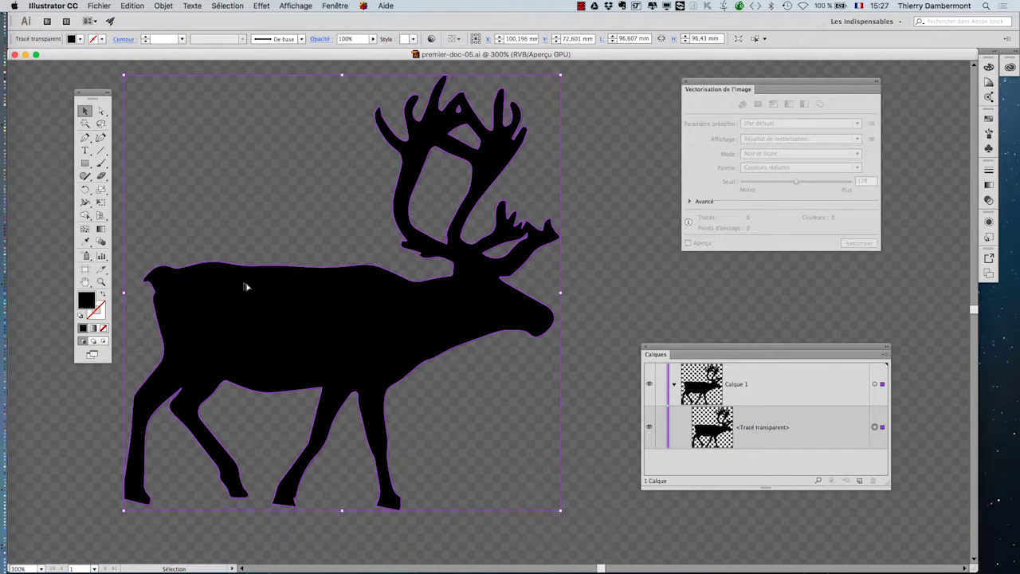
scroll(244, 288, "down", 1)
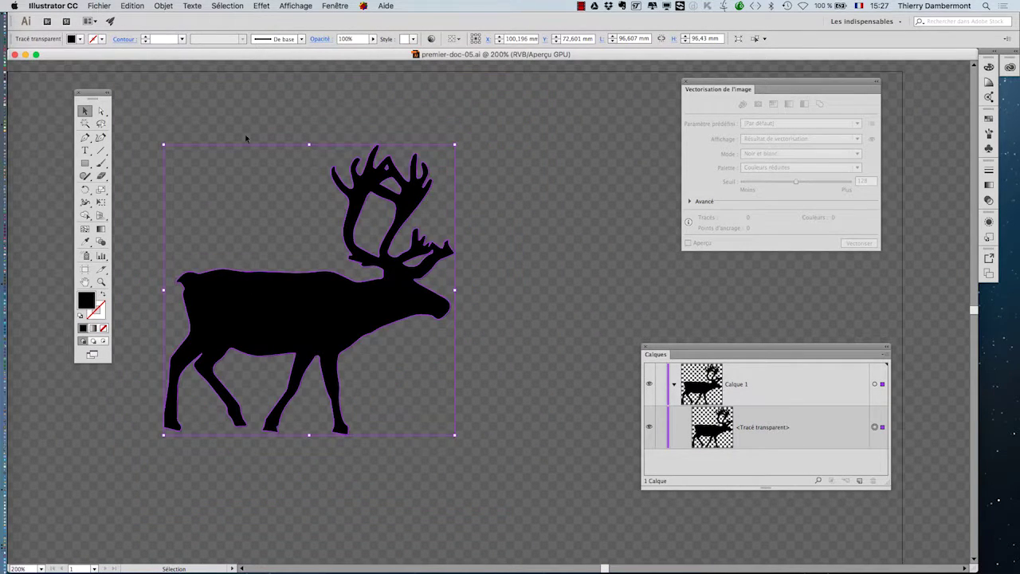
Step: Hide the transparency checkerboard behind the reindeer, keeping the Selection tool active with the whole silhouette selected
left_click(296, 5)
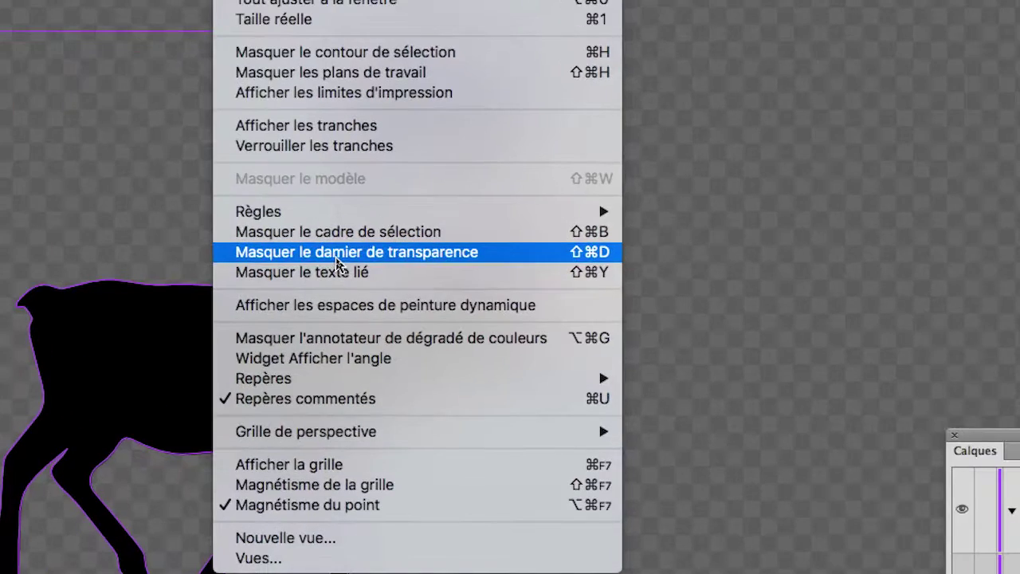
left_click(336, 252)
key("a")
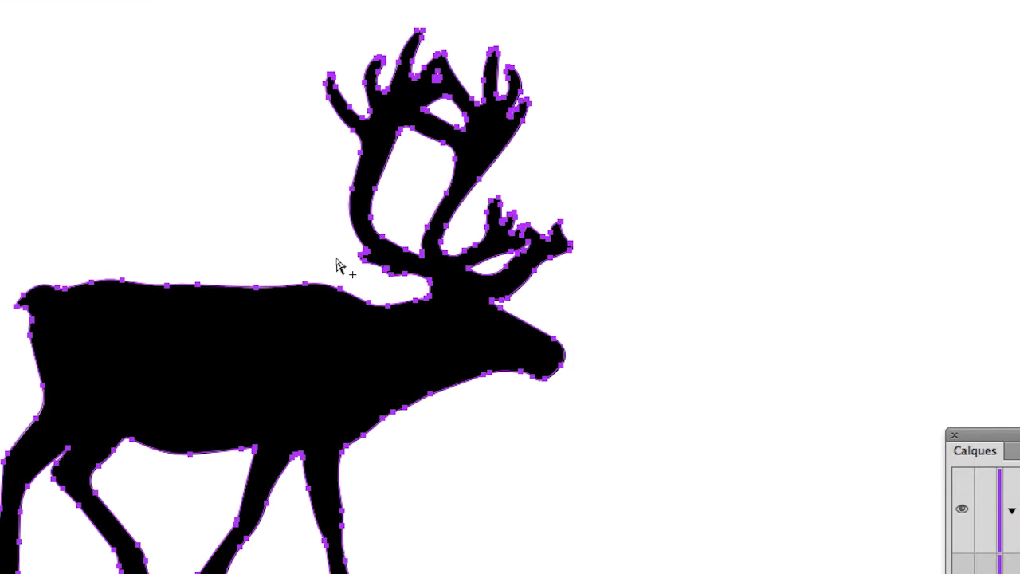
key("v")
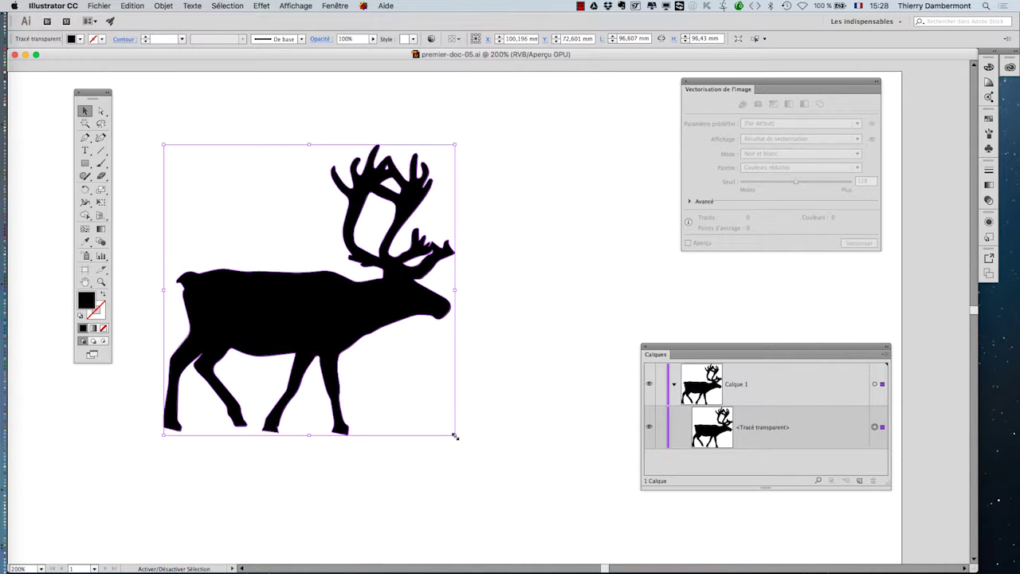
Step: Enlarge the reindeer proportionally from its centre to about 117 mm wide, shrink it to a tiny silhouette, and deselect it
left_click_drag(454, 436, 513, 465)
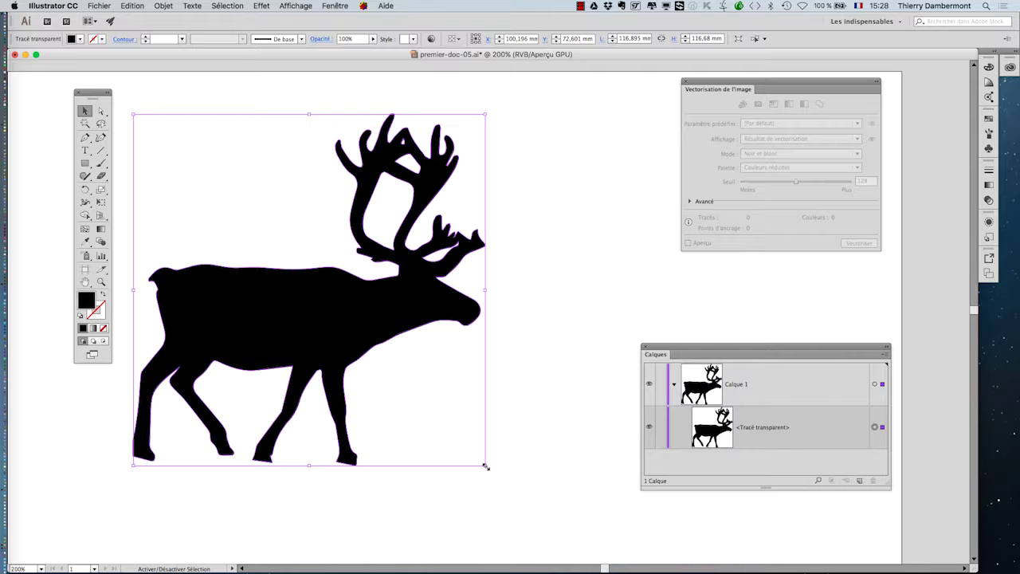
left_click_drag(486, 466, 318, 298)
left_click(315, 321)
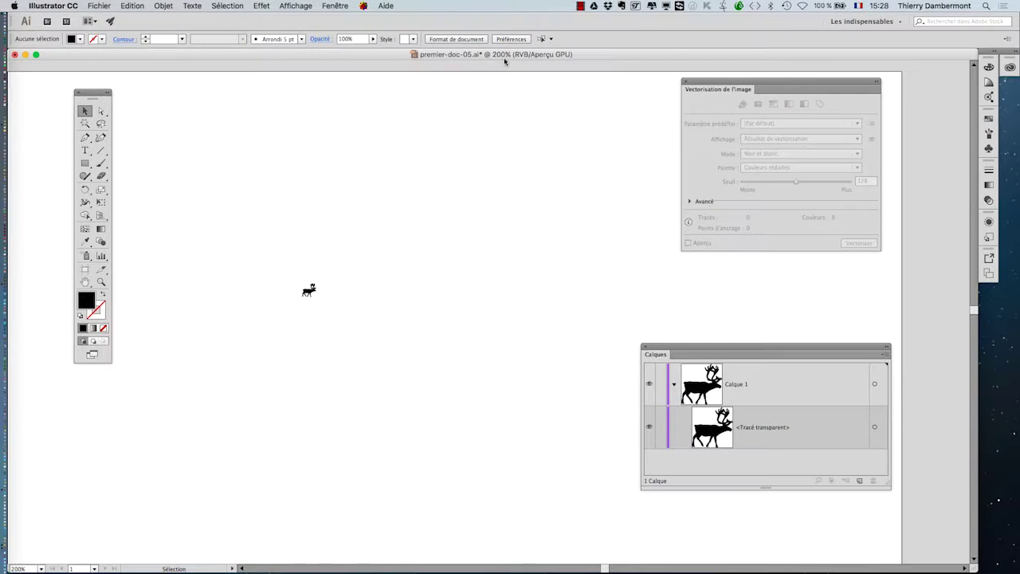
Step: Examine the sharpness of the tiny reindeer's antler and head contours at magnifications up to 25500%
scroll(311, 288, "up", 4, "alt")
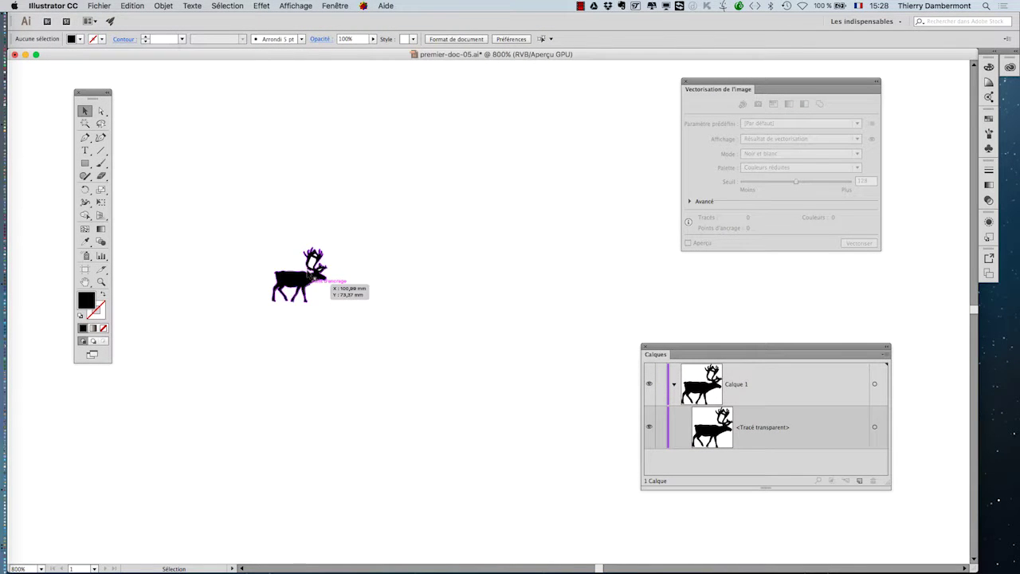
scroll(323, 278, "up", 6)
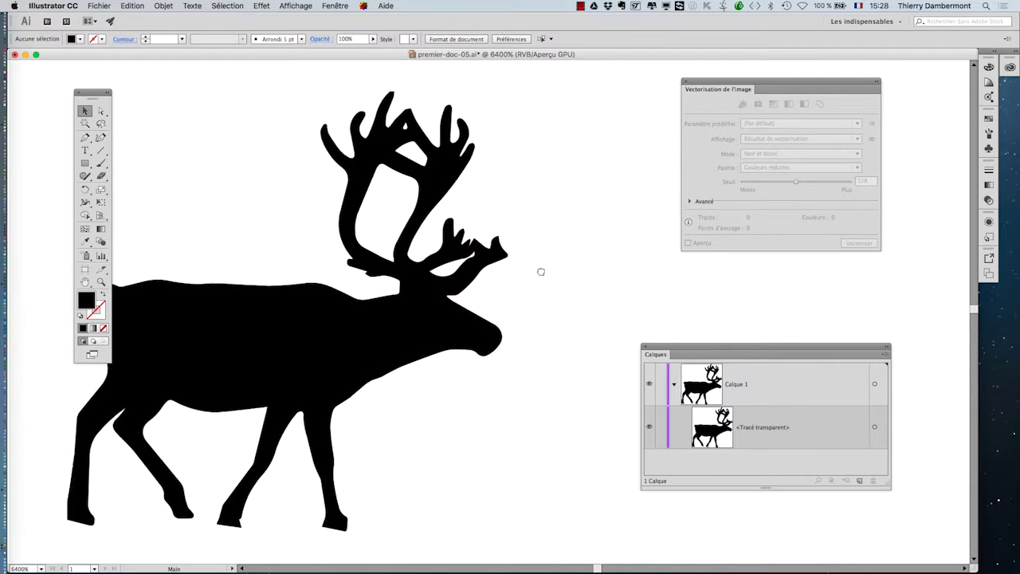
left_click_drag(541, 272, 547, 268)
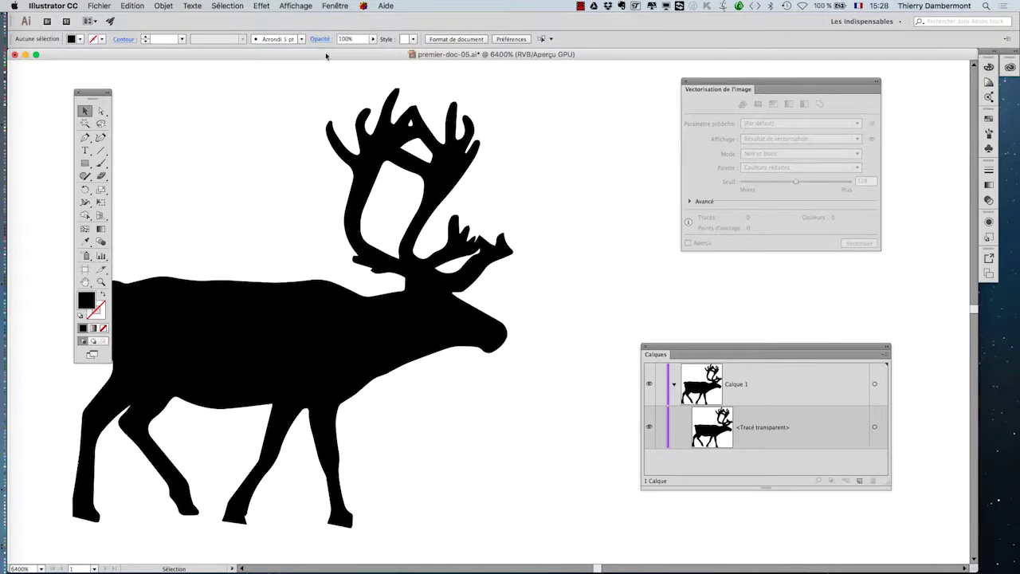
scroll(558, 484, "up", 4)
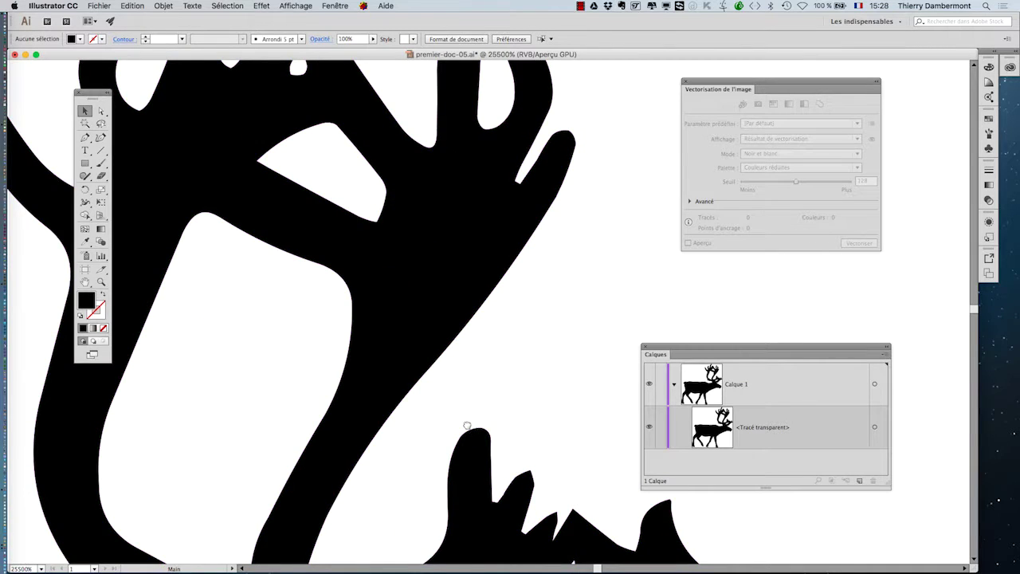
left_click_drag(470, 426, 204, 75)
left_click_drag(239, 210, 530, 145)
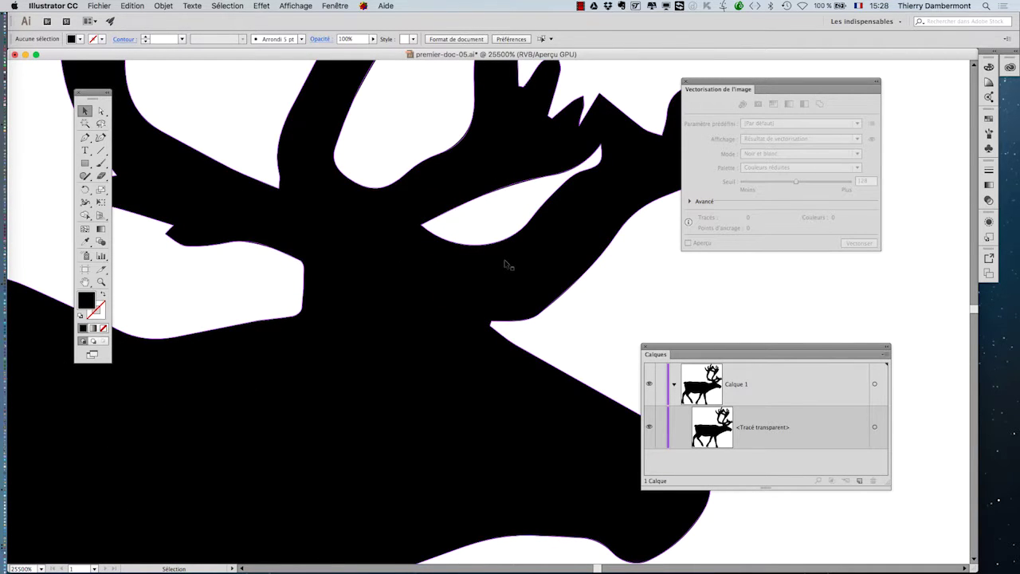
scroll(483, 306, "down", 5)
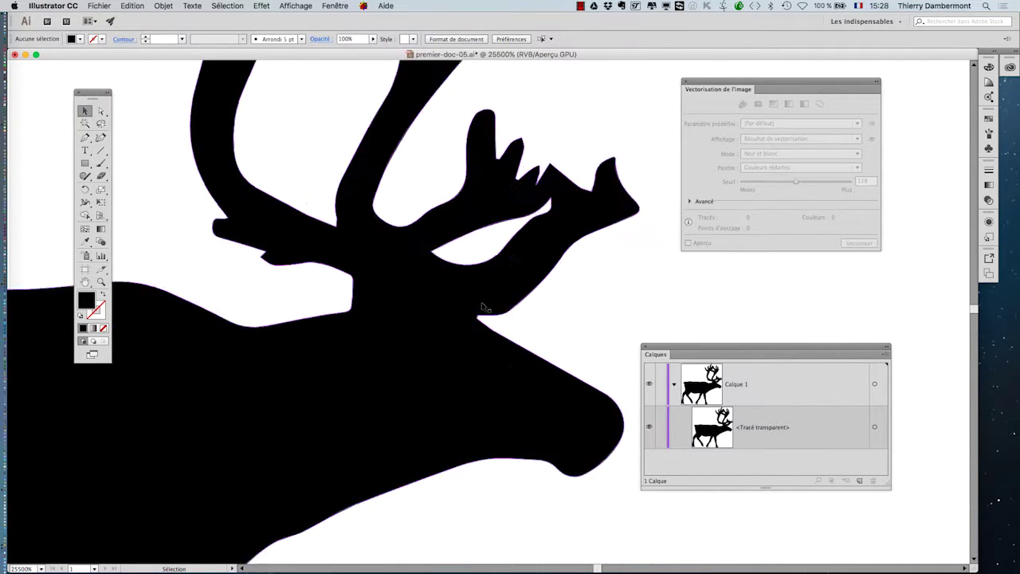
scroll(482, 304, "down", 6)
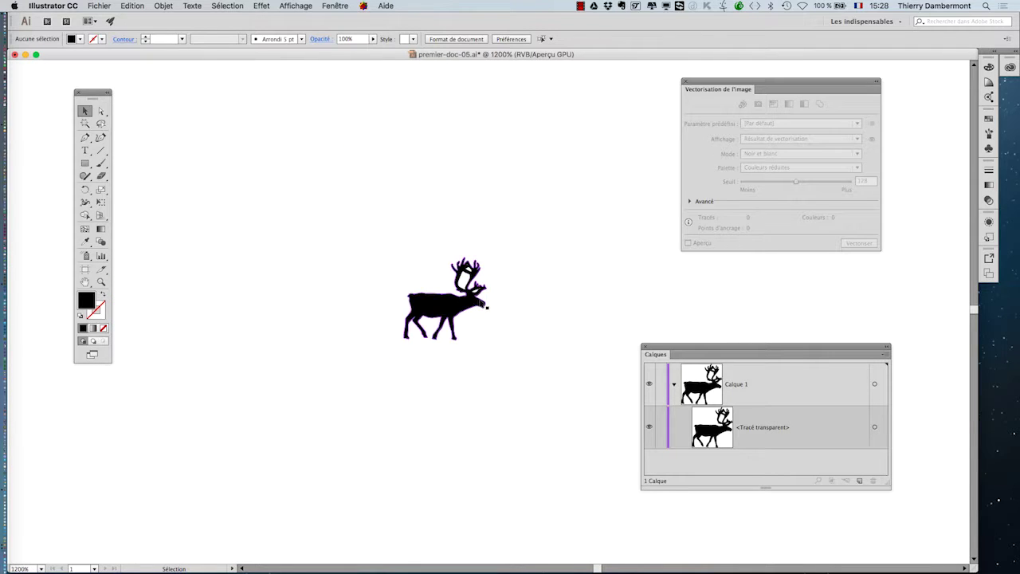
left_click_drag(339, 345, 248, 363)
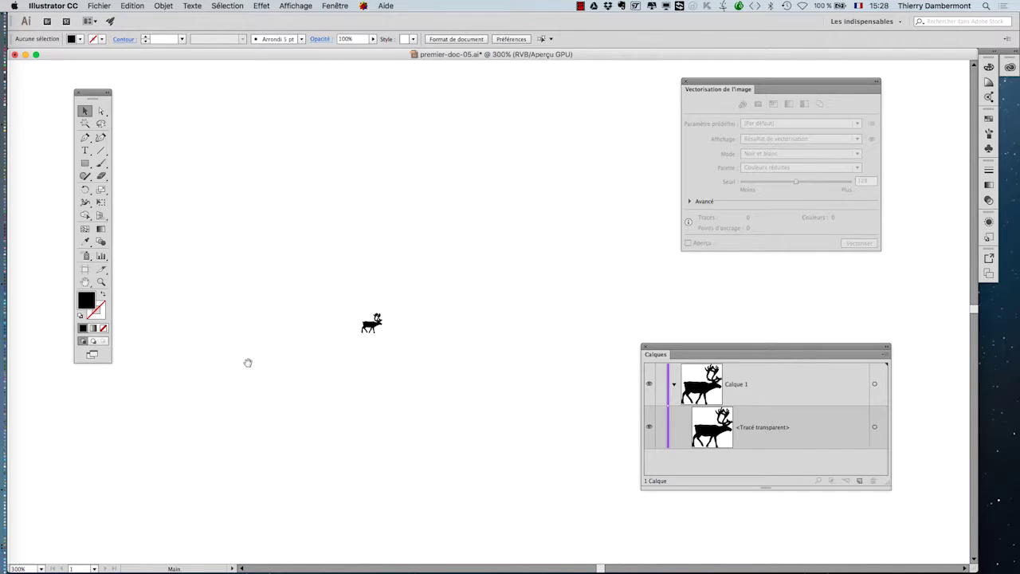
scroll(373, 385, "down", 1)
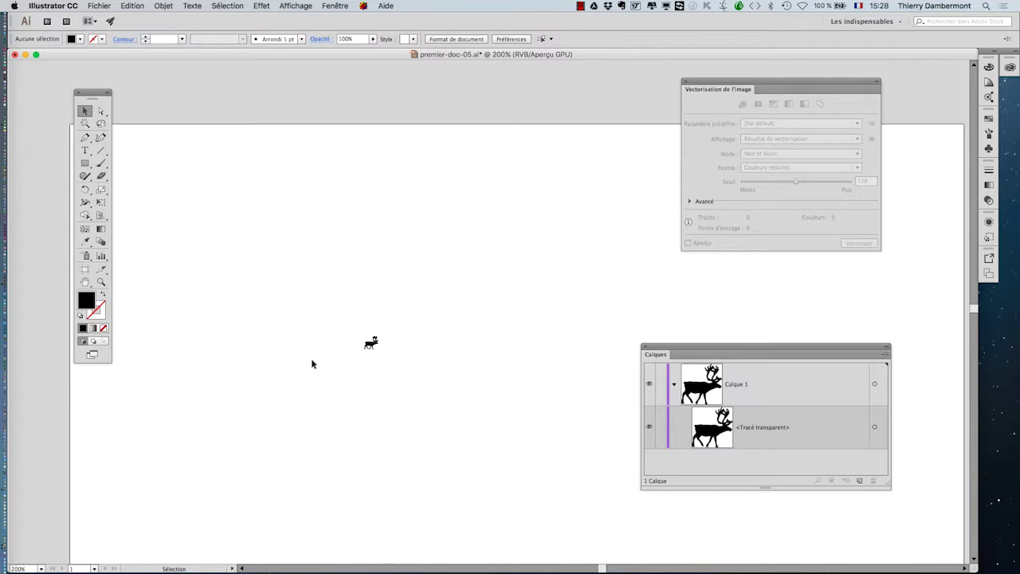
Step: Undo the last reduction of the reindeer and bring the full-size silhouette and artboard into view
key("super+z")
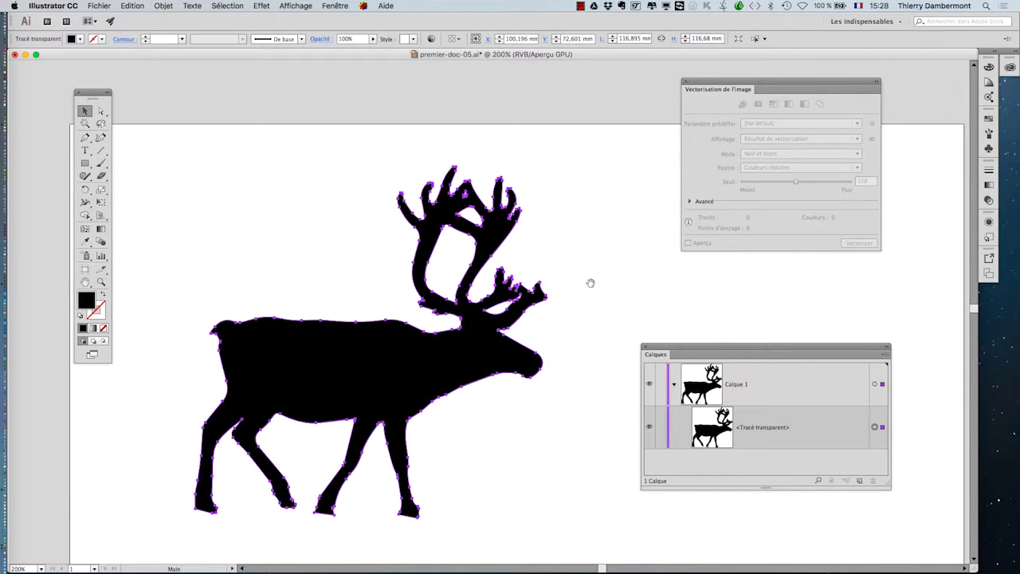
scroll(589, 282, "down", 3)
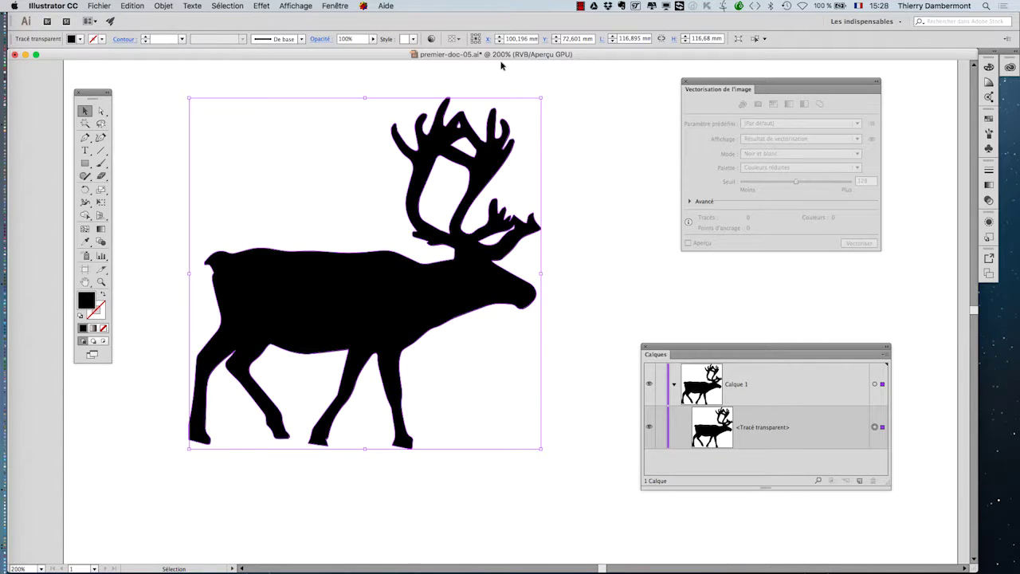
key("alt+super+equal")
key("super+minus")
Step: Move the Vectorisation de l'image and Calques panels clear of the artboard, and deselect the reindeer
left_click_drag(724, 81, 881, 87)
left_click_drag(715, 350, 851, 343)
key("space")
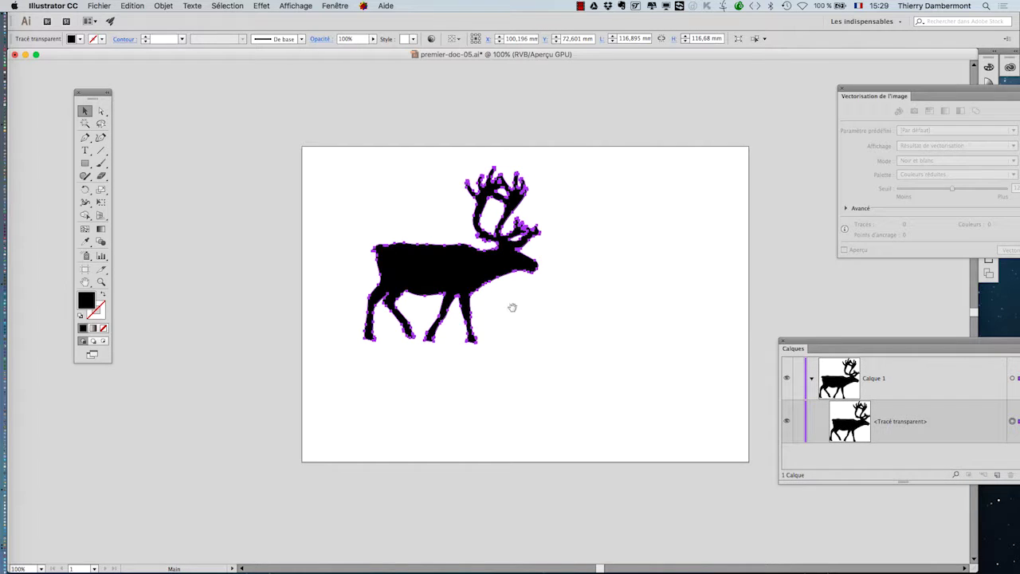
left_click_drag(512, 308, 433, 291)
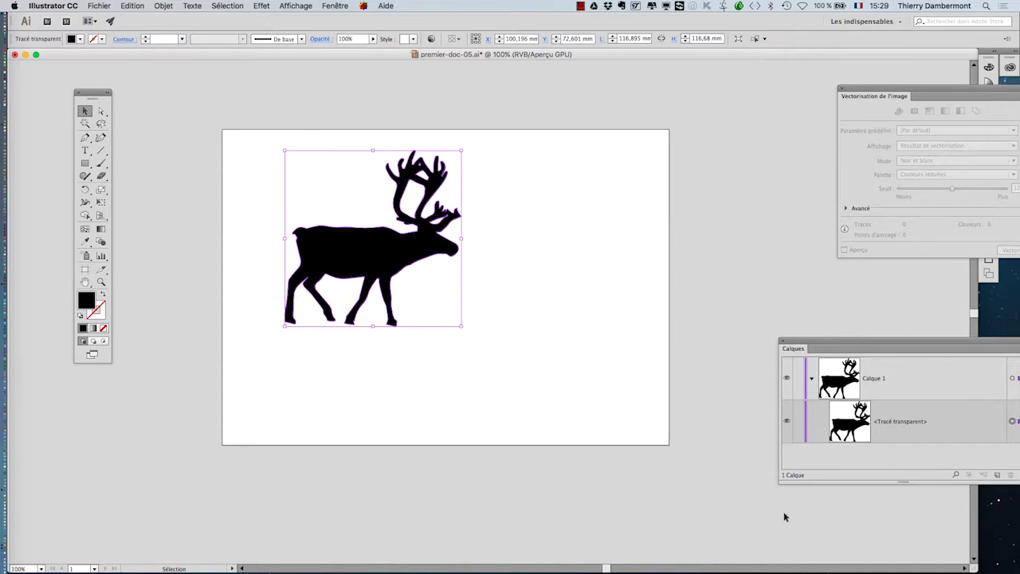
key("alt+super")
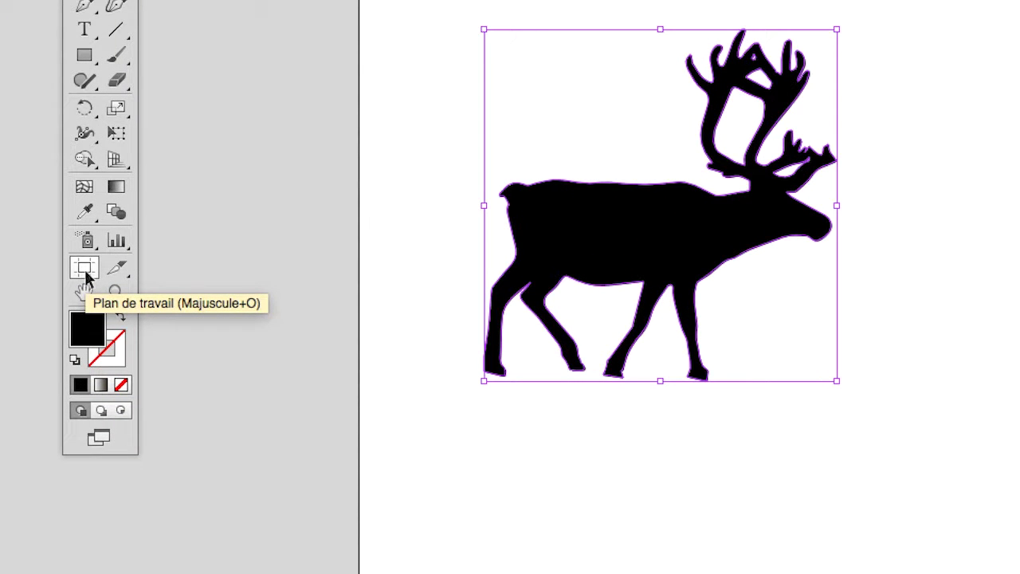
key("alt+super+8")
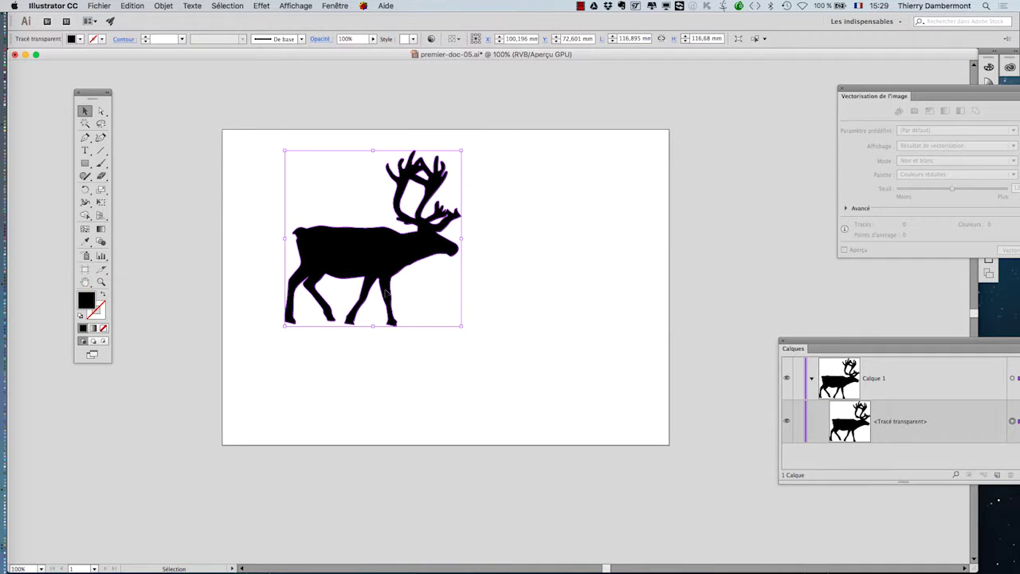
left_click(172, 142)
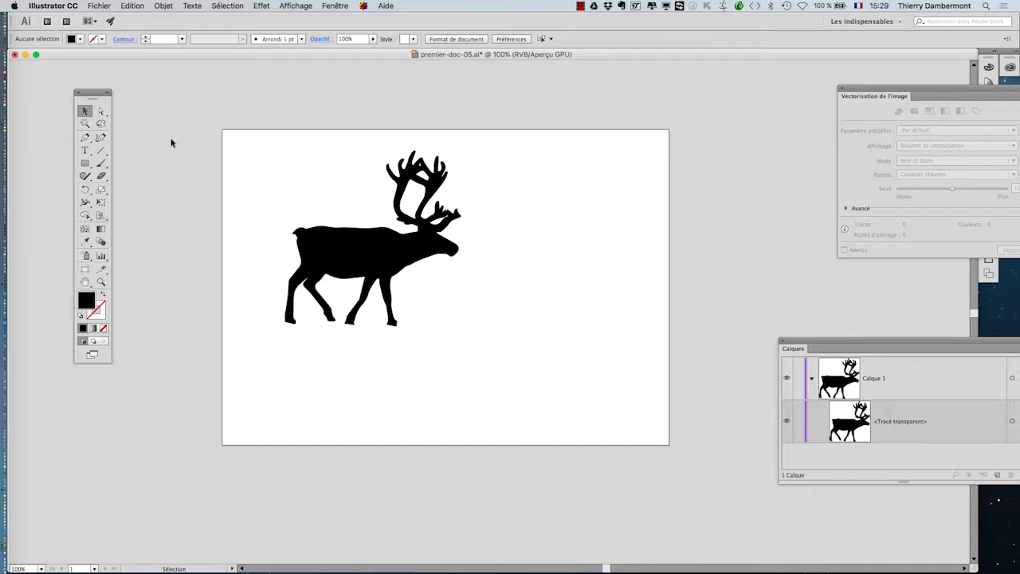
Step: Begin a black-filled Pen path in the empty area beside the reindeer, with a corner start and two curved anchor points
left_click_drag(567, 141, 335, 148)
scroll(432, 189, "up", 10)
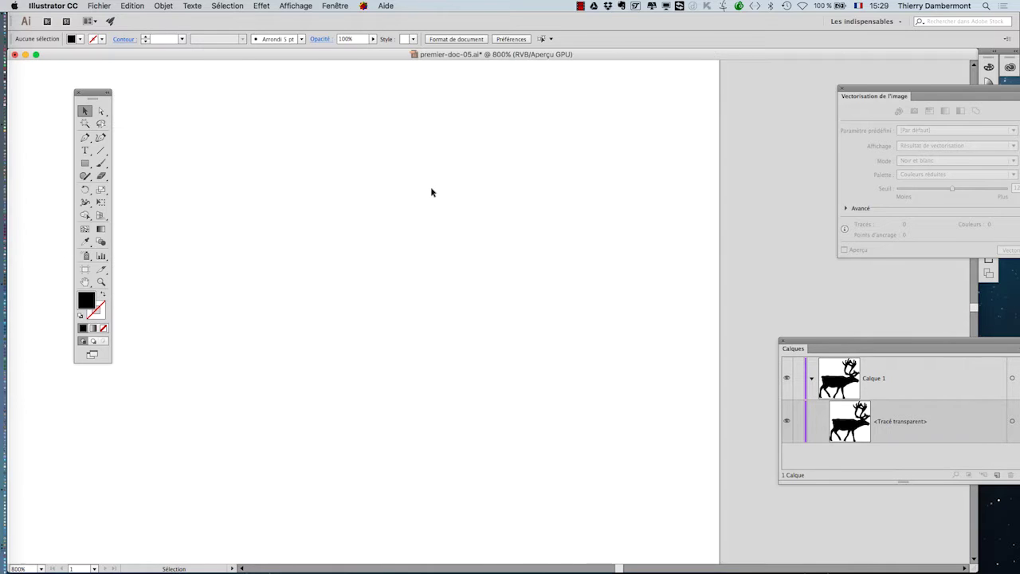
scroll(430, 192, "up", 3)
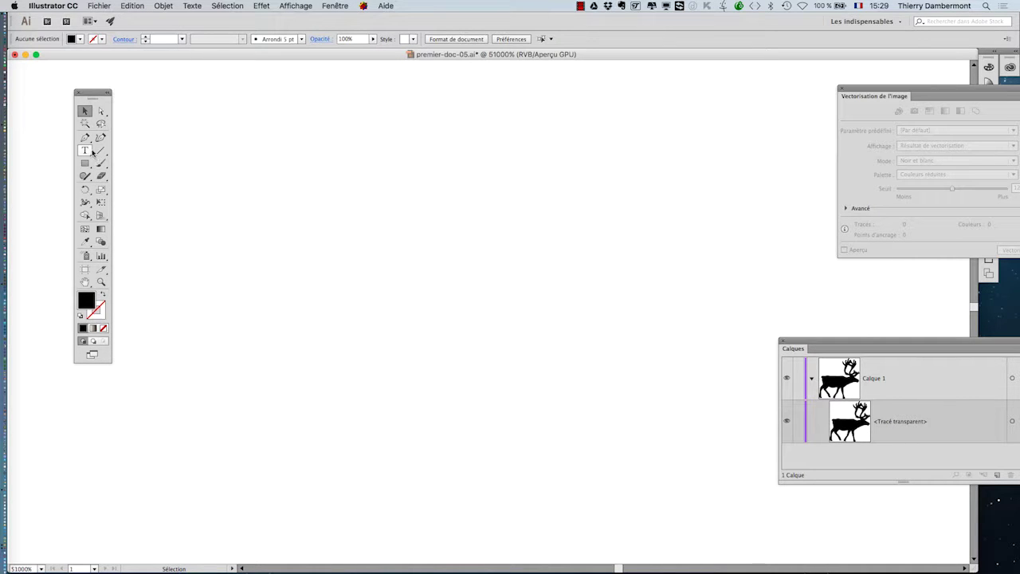
left_click(85, 137)
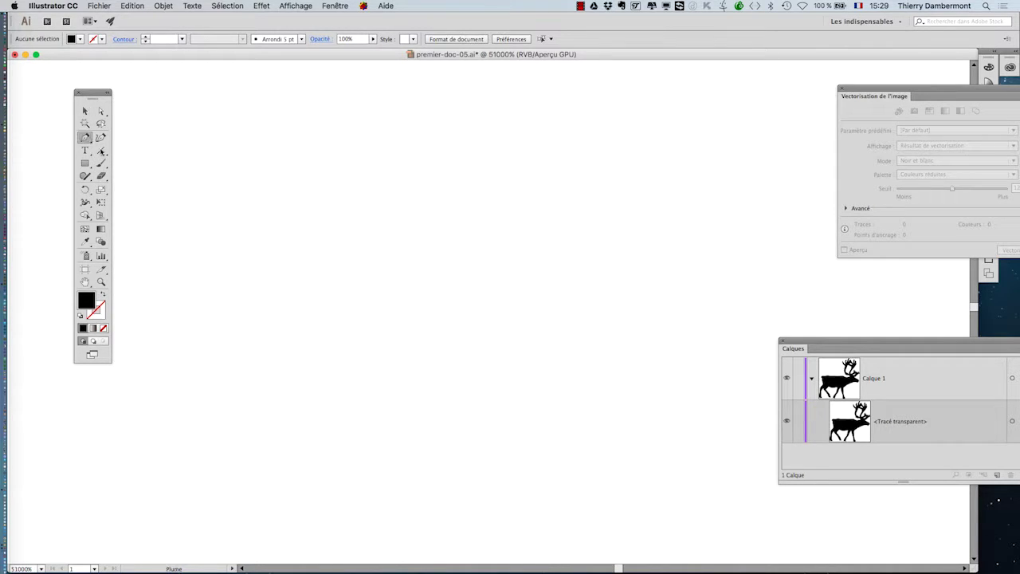
left_click(423, 333)
left_click_drag(457, 283, 503, 273)
left_click_drag(570, 257, 591, 217)
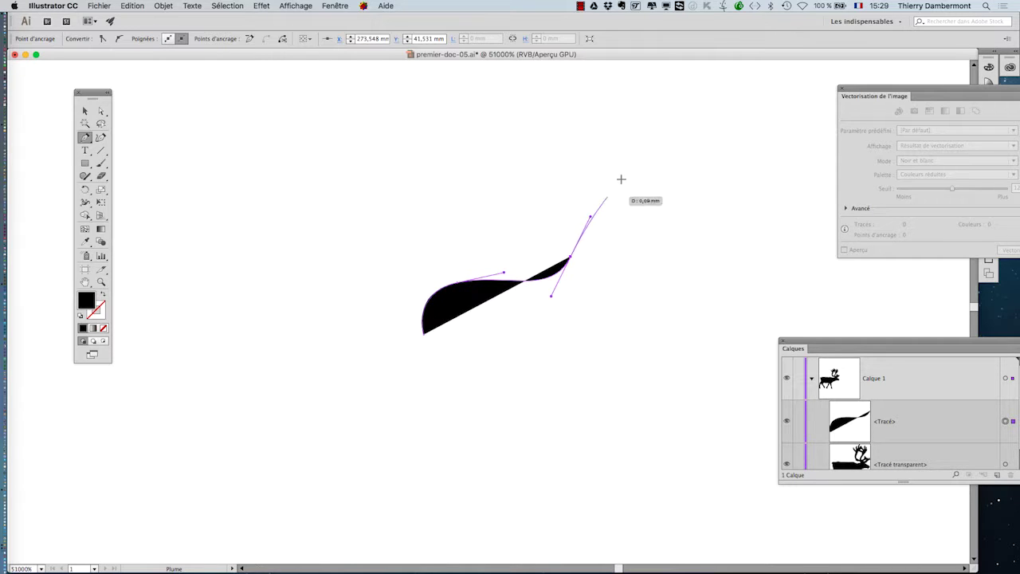
Step: Continue the path through four corner points and one curved point back to its start, about 0.31 mm wide and 0.34 mm high
left_click(628, 174)
left_click(663, 250)
left_click(659, 335)
left_click(519, 406)
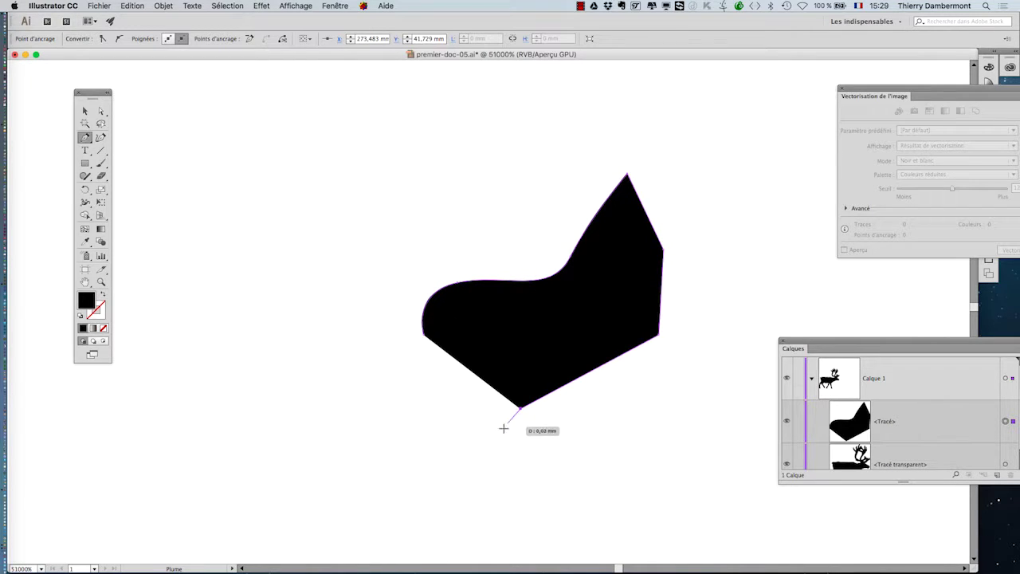
left_click_drag(498, 436, 521, 470)
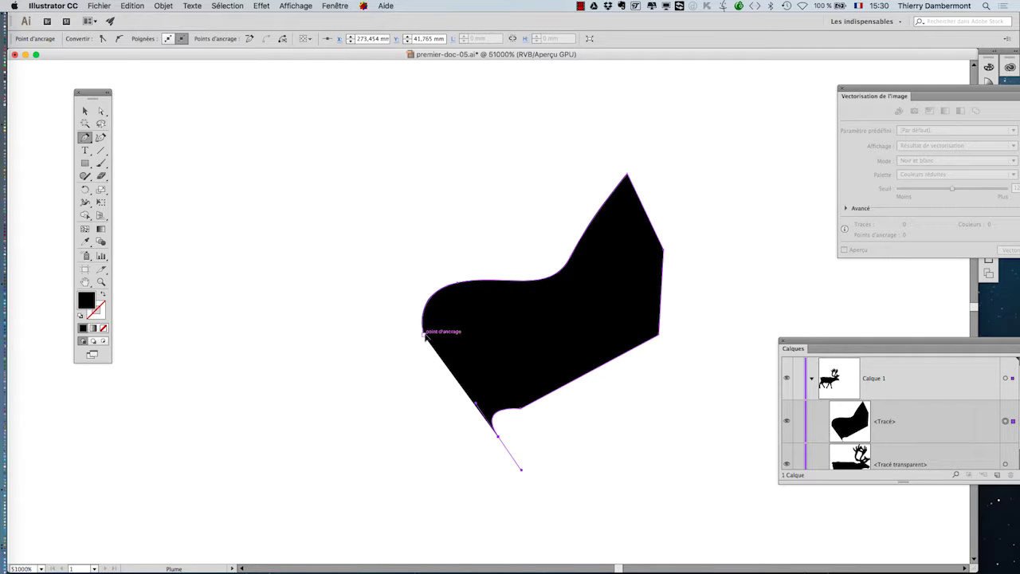
left_click_drag(424, 335, 423, 296)
left_click(372, 215)
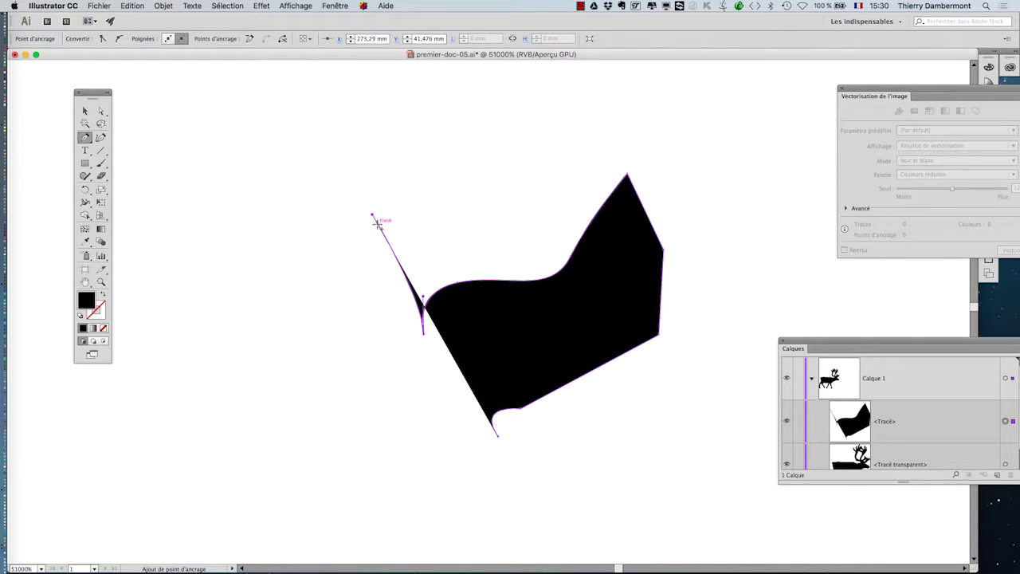
key("super+z")
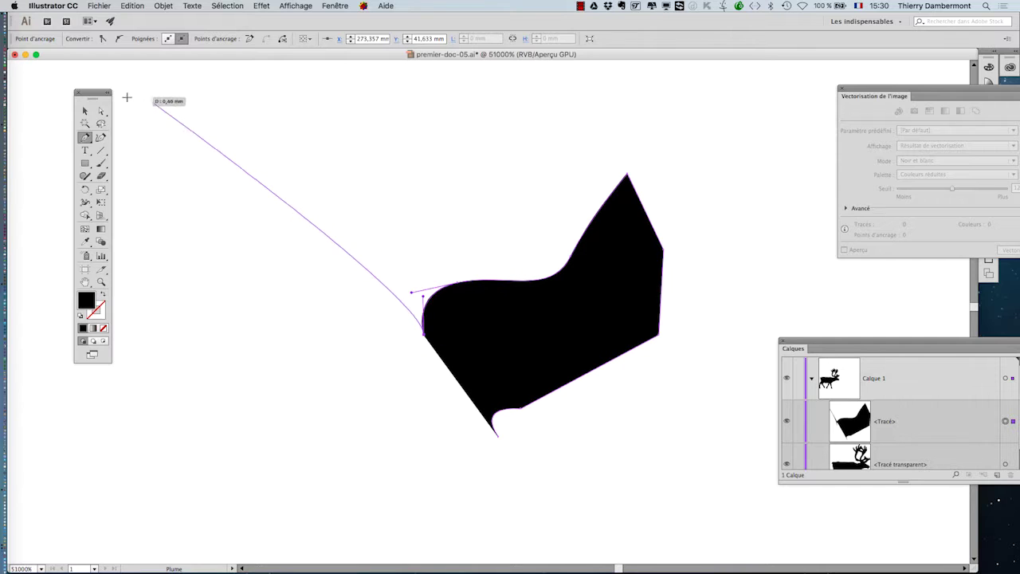
Step: Draw a separate closed, straight-sided, four-point shape just above the irregular one with the Pen tool, and deselect it
left_click(85, 111)
left_click(84, 137)
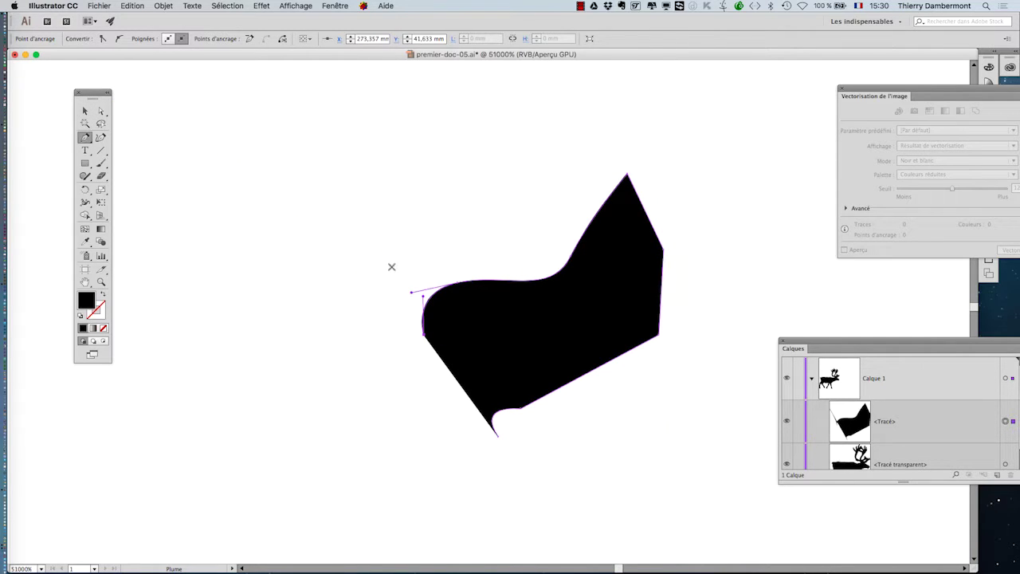
left_click(385, 243)
left_click(439, 151)
left_click(497, 167)
left_click(495, 211)
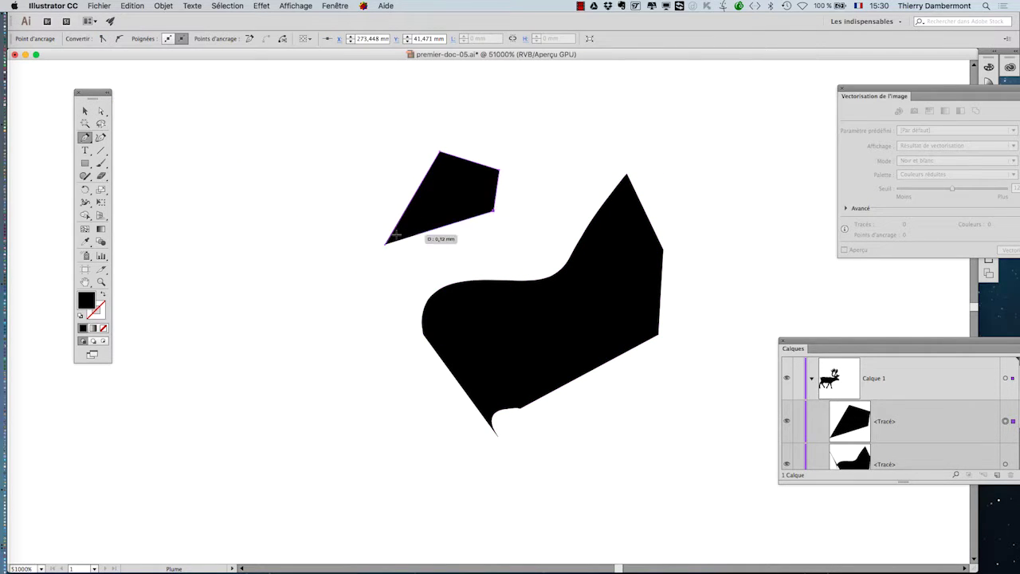
left_click(386, 245)
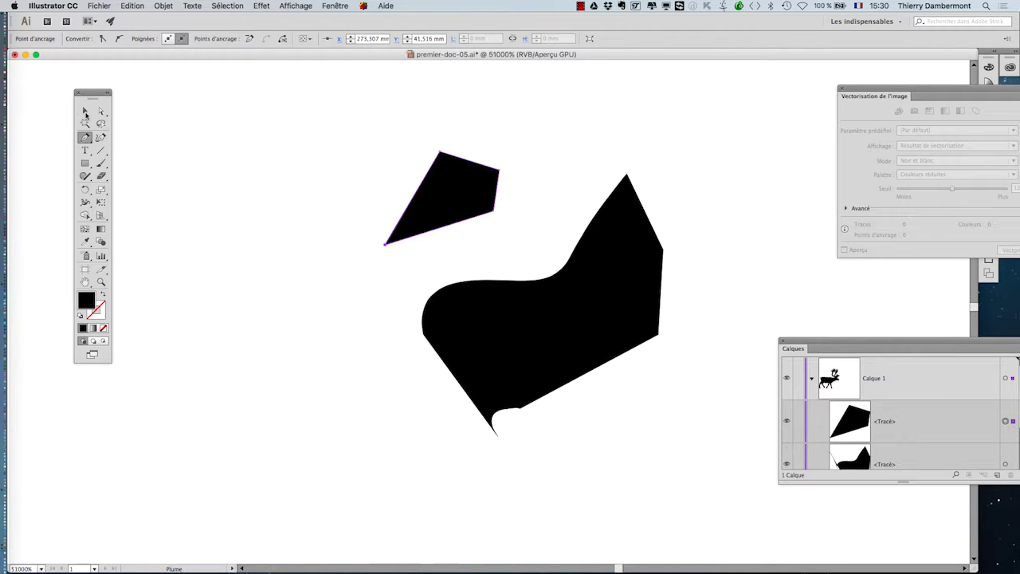
left_click(85, 111)
left_click(230, 197)
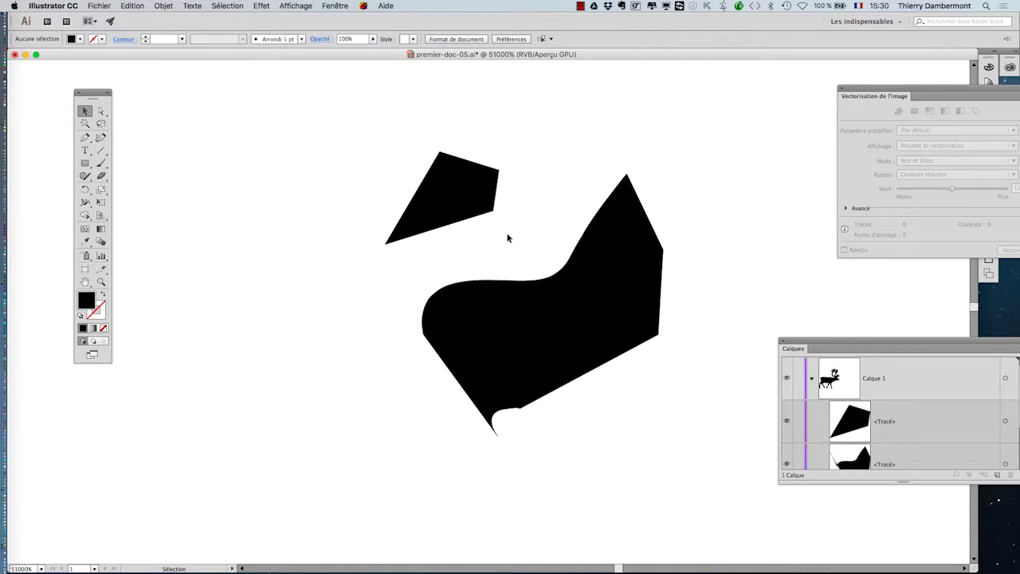
Step: Select the two tiny Pen-drawn shapes beside the reindeer and delete them
left_click(501, 351)
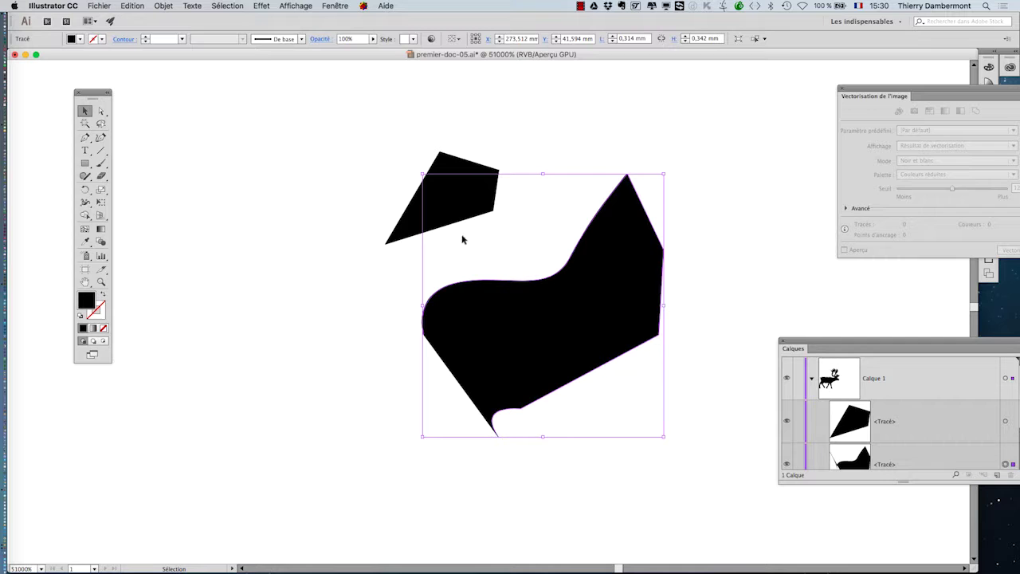
key("a")
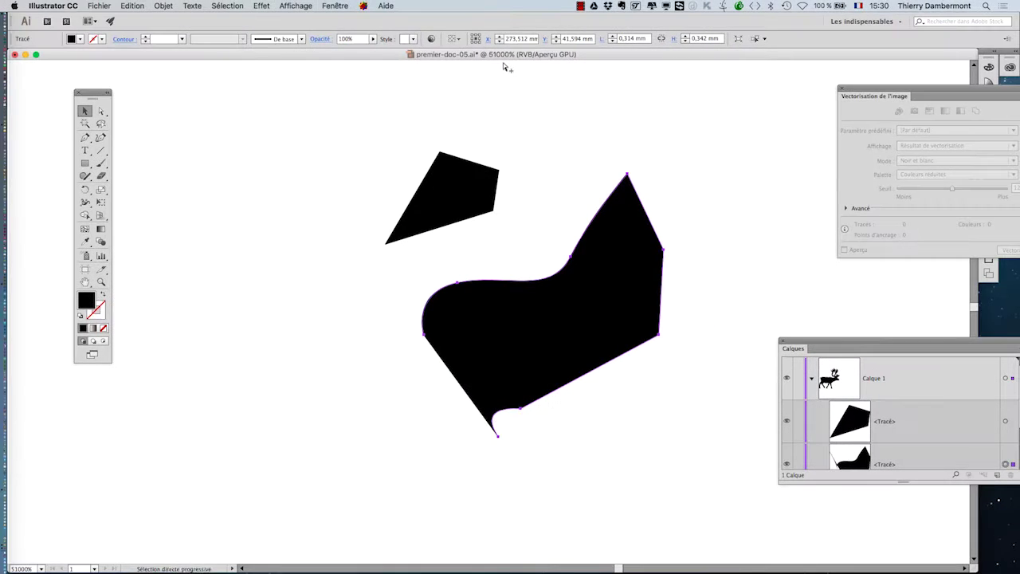
key("v")
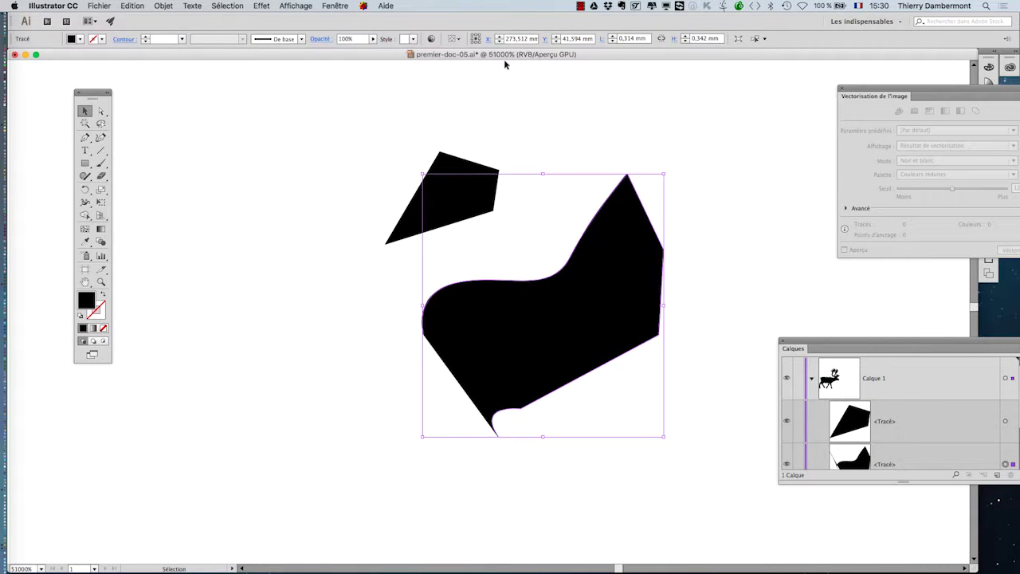
scroll(414, 271, "down", 15)
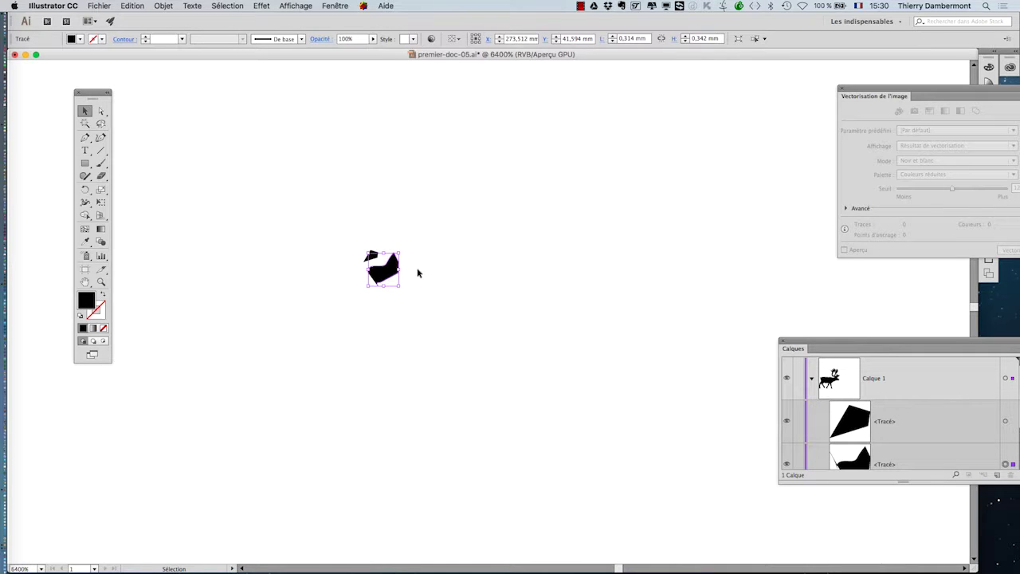
scroll(419, 274, "down", 4)
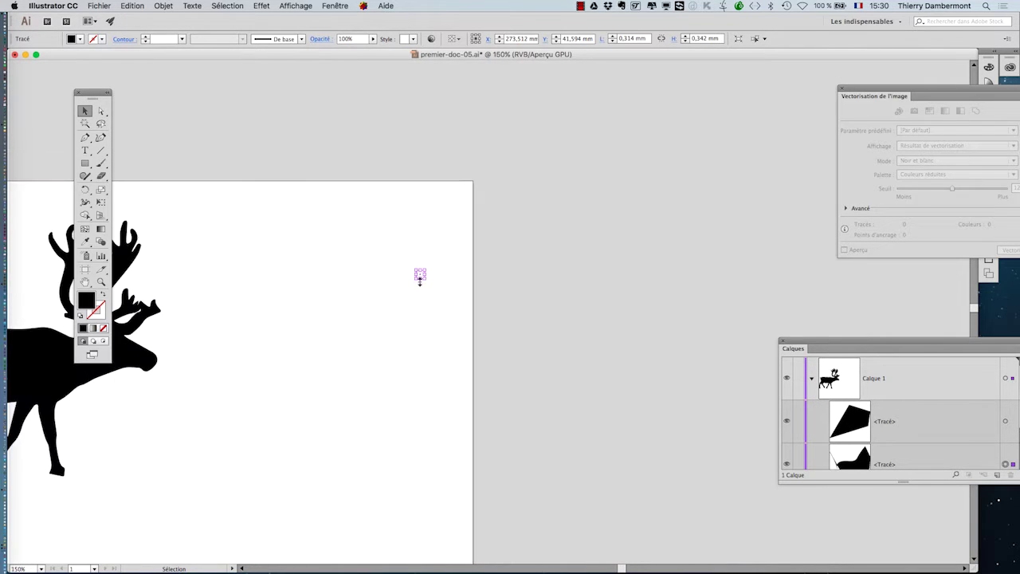
left_click_drag(353, 344, 662, 285)
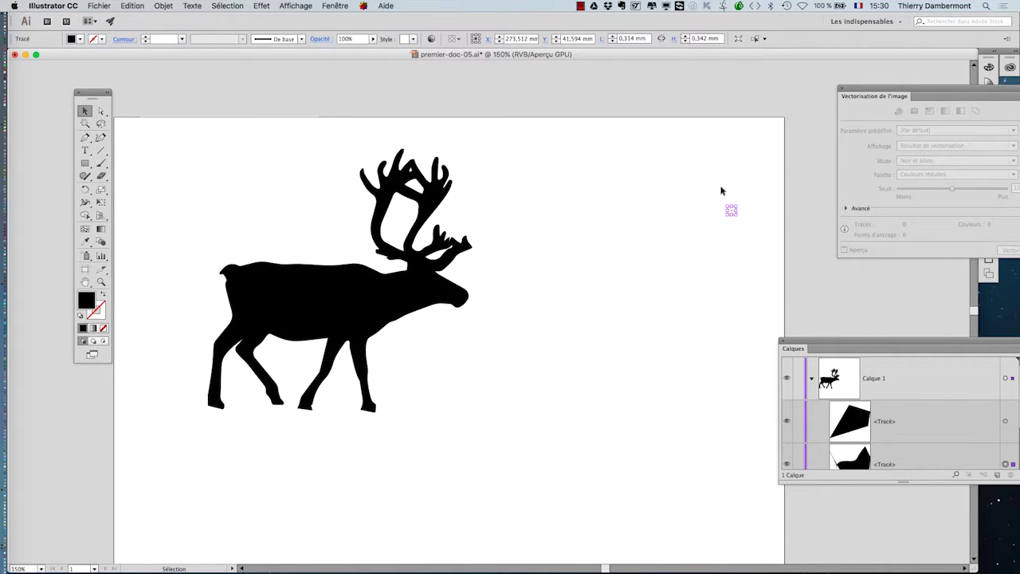
left_click_drag(714, 190, 763, 258)
key("Delete")
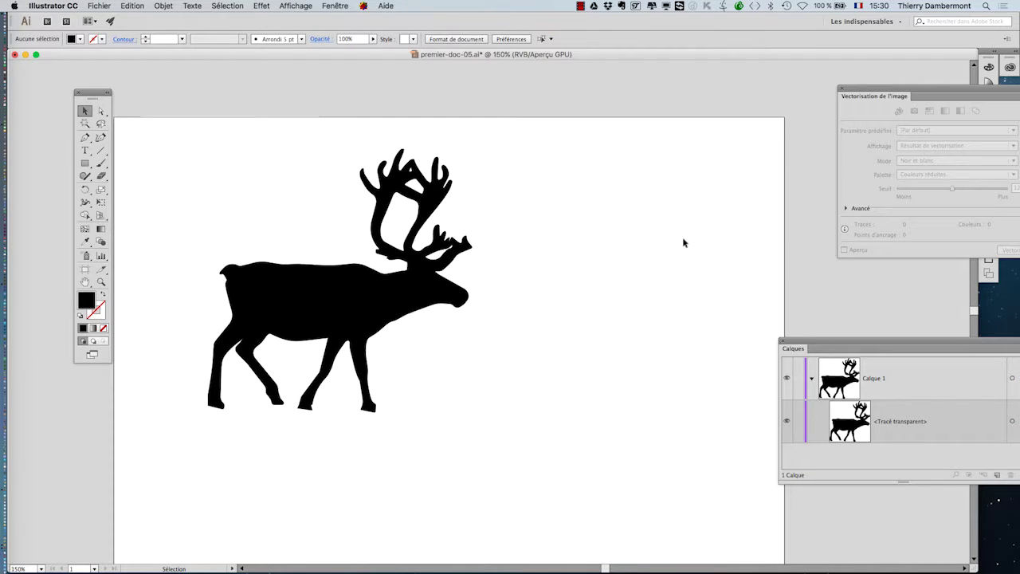
Step: Draw a closed, curved three-point shape about 2047 mm wide and 1100 mm high above the artboard with the Pen tool, and deselect it
scroll(683, 239, "down", 6)
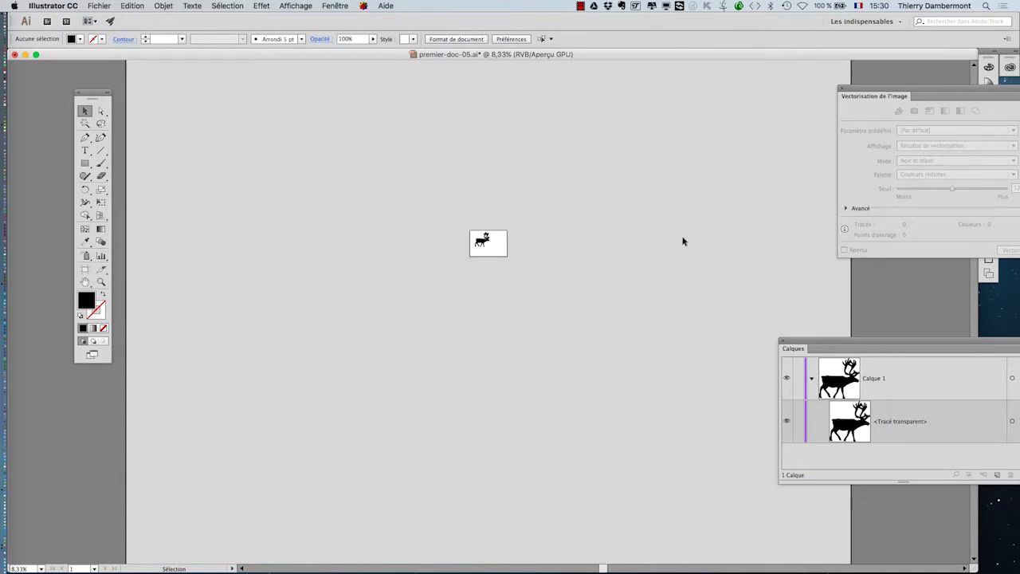
scroll(672, 226, "down", 3)
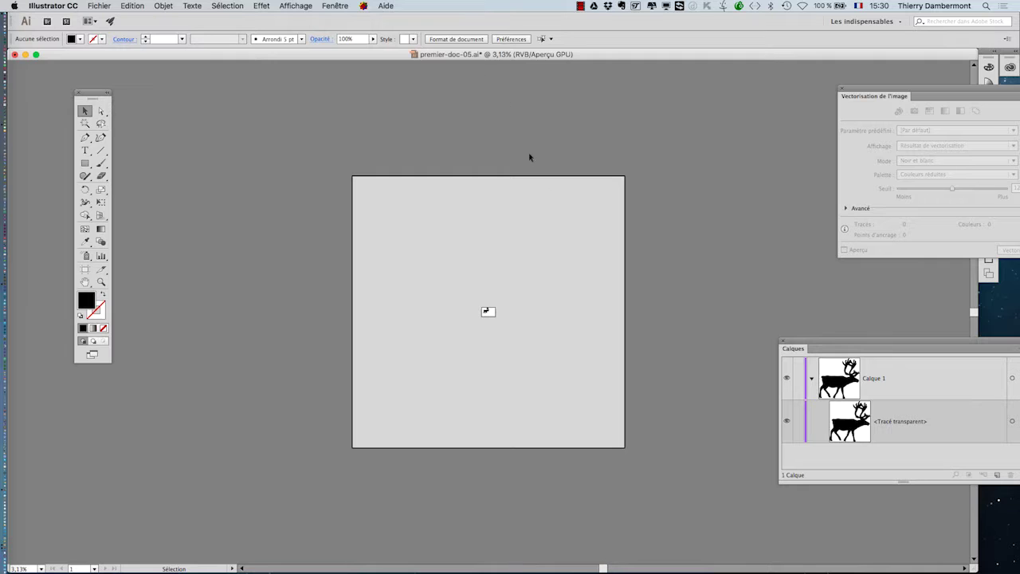
scroll(526, 200, "up", 1)
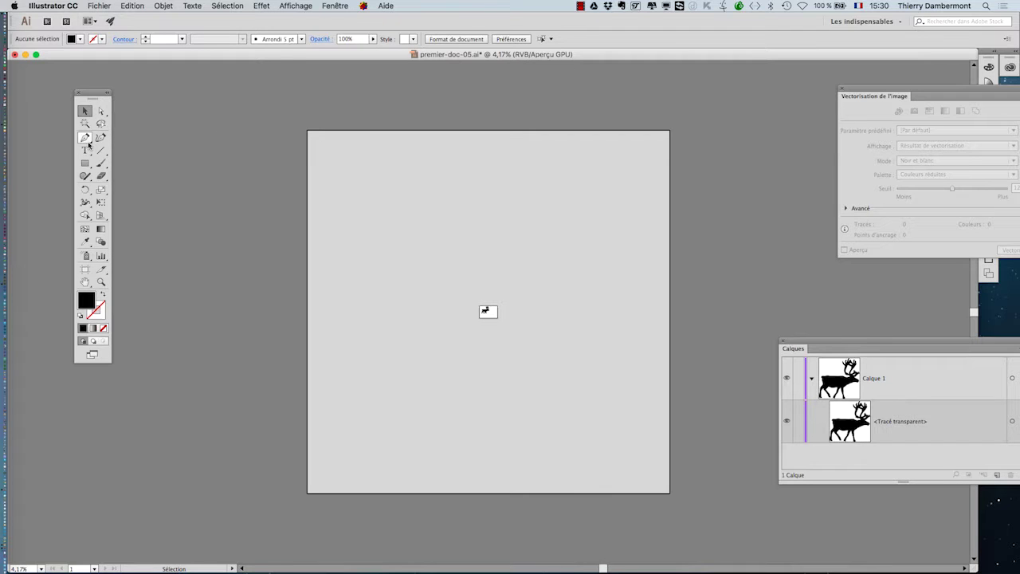
left_click(84, 137)
left_click(472, 244)
left_click_drag(580, 193, 621, 206)
left_click_drag(598, 260, 562, 240)
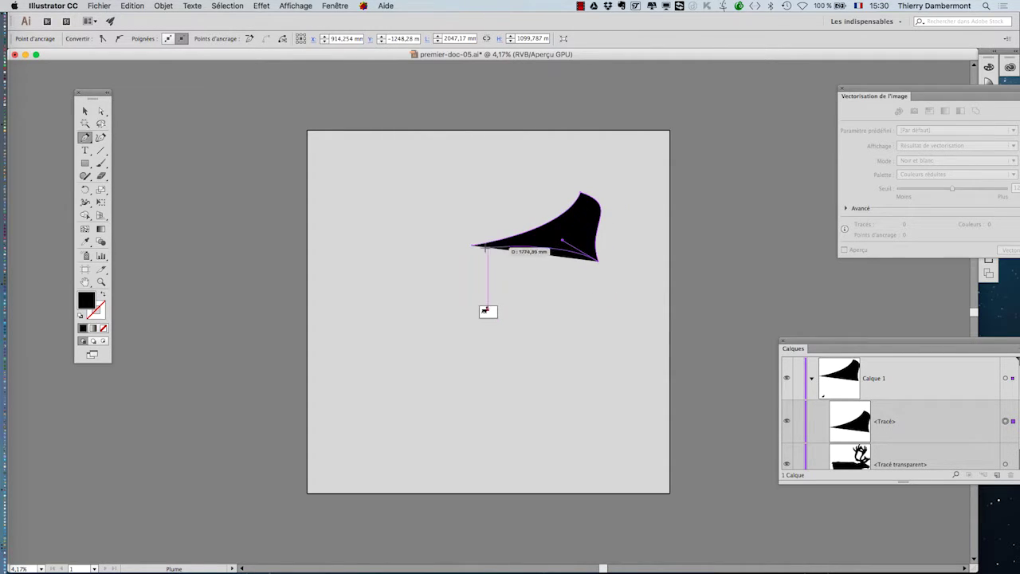
left_click(473, 245)
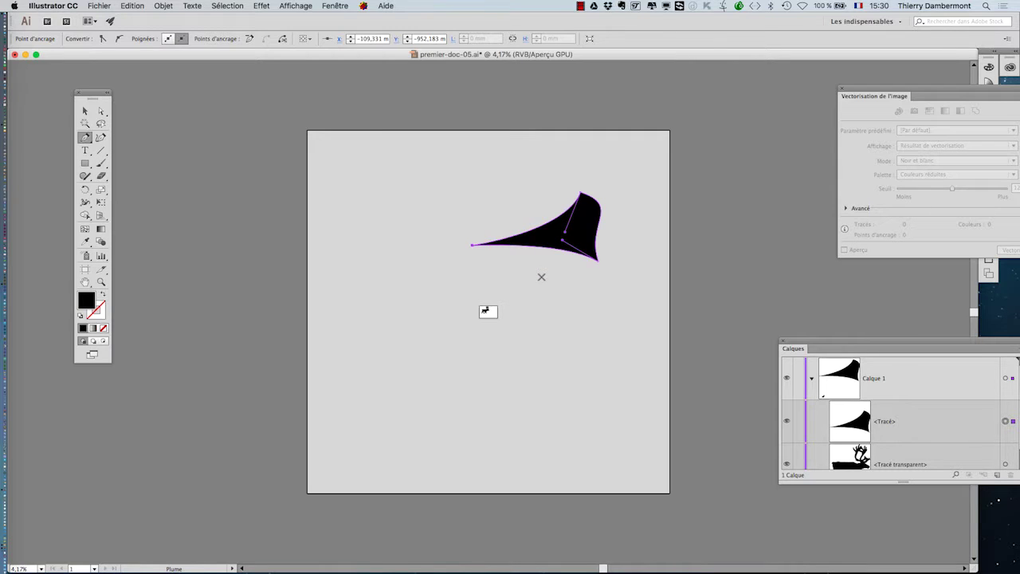
left_click(86, 111)
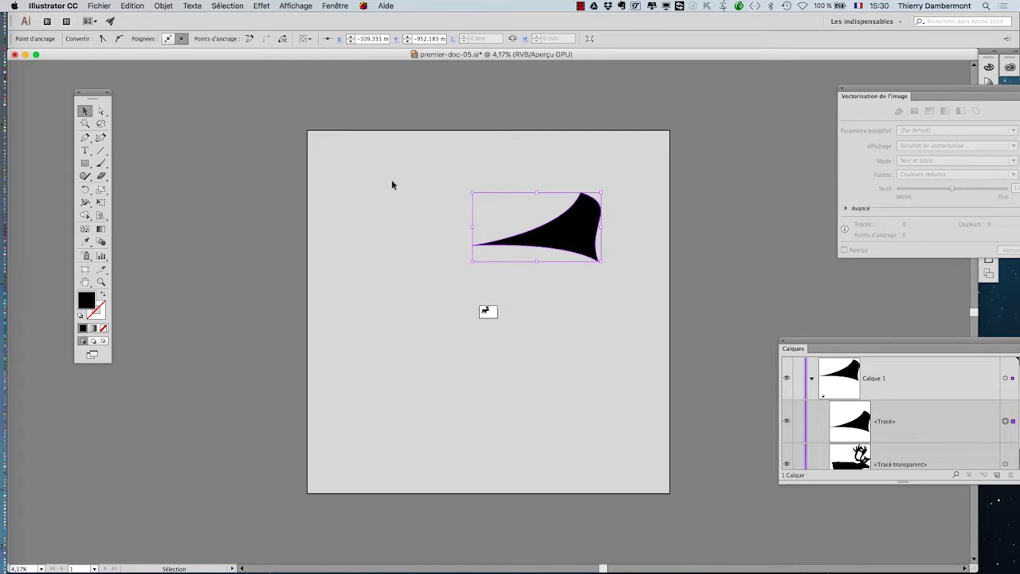
left_click(477, 406)
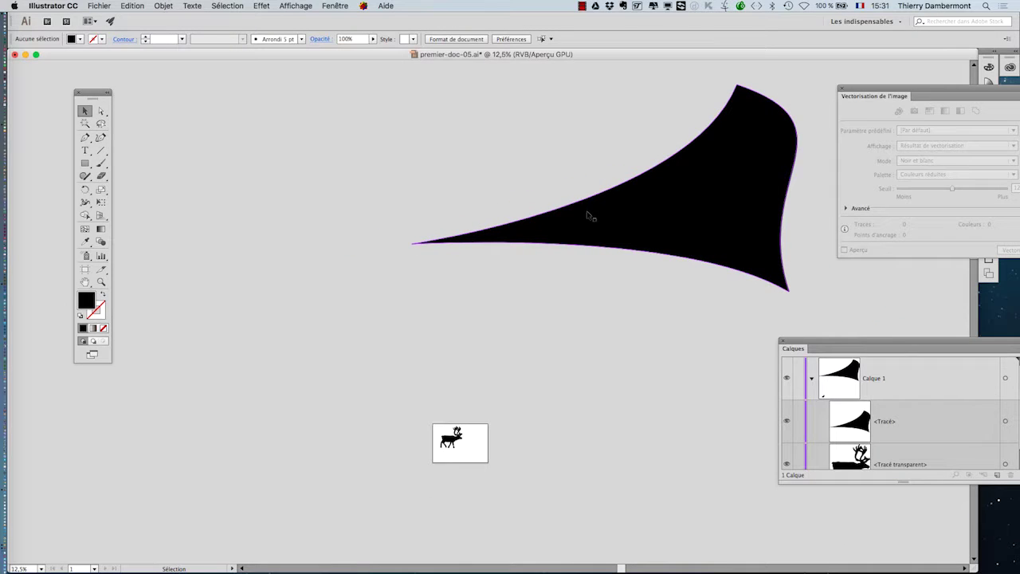
Step: Move the huge curved shape closer to the artboard, to about X 175 mm, Y -1014 mm
left_click(587, 216)
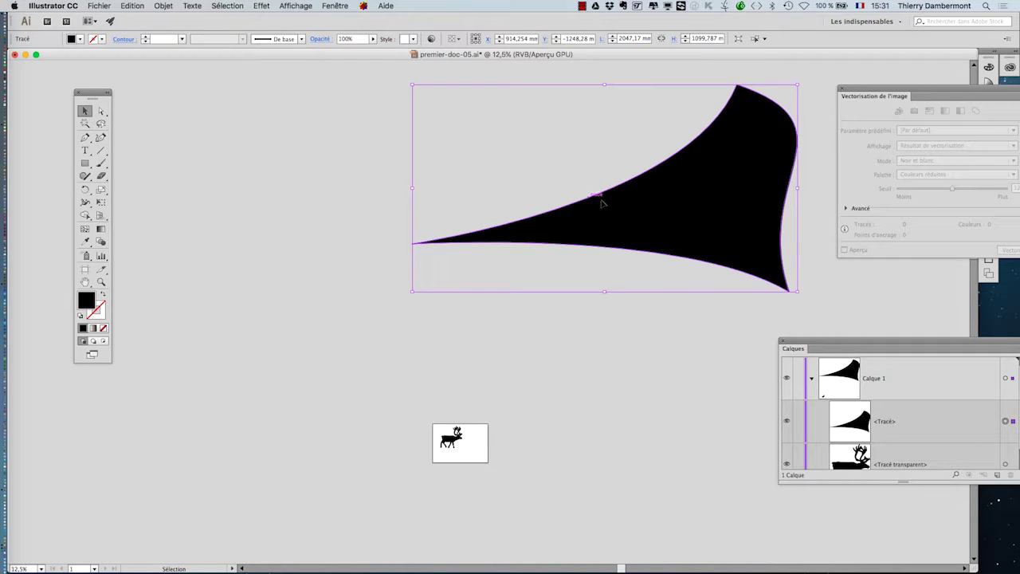
left_click_drag(631, 232, 492, 276)
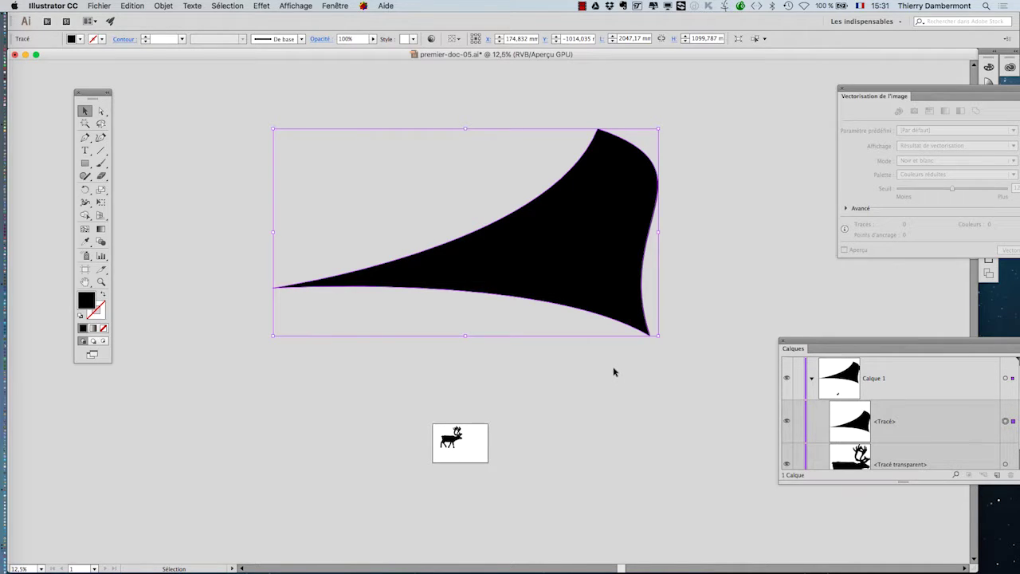
Step: Delete the huge curved shape above the artboard and return the view to the reindeer at 100%
key("BackSpace")
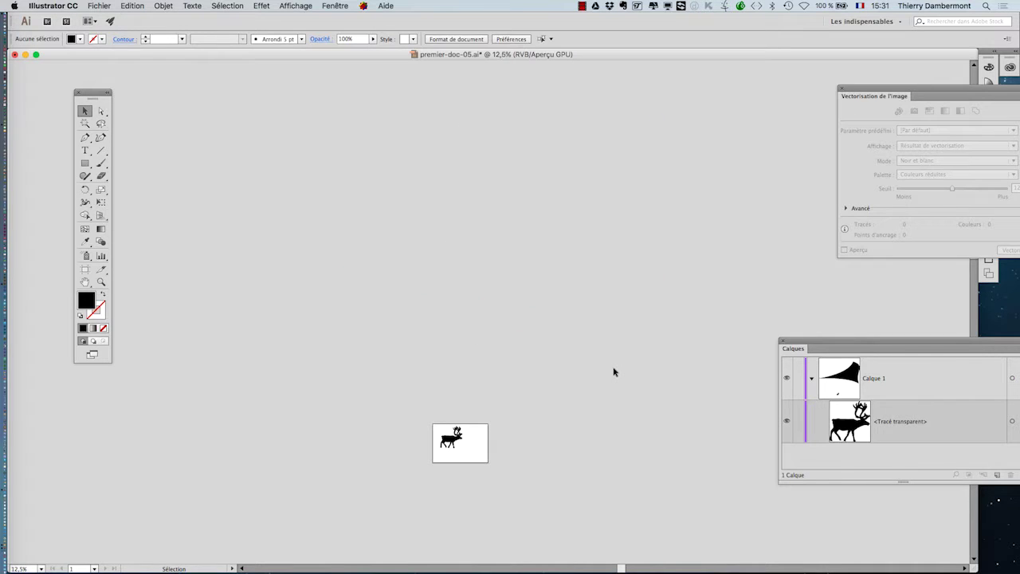
scroll(455, 469, "up", 3)
scroll(455, 469, "up", 5)
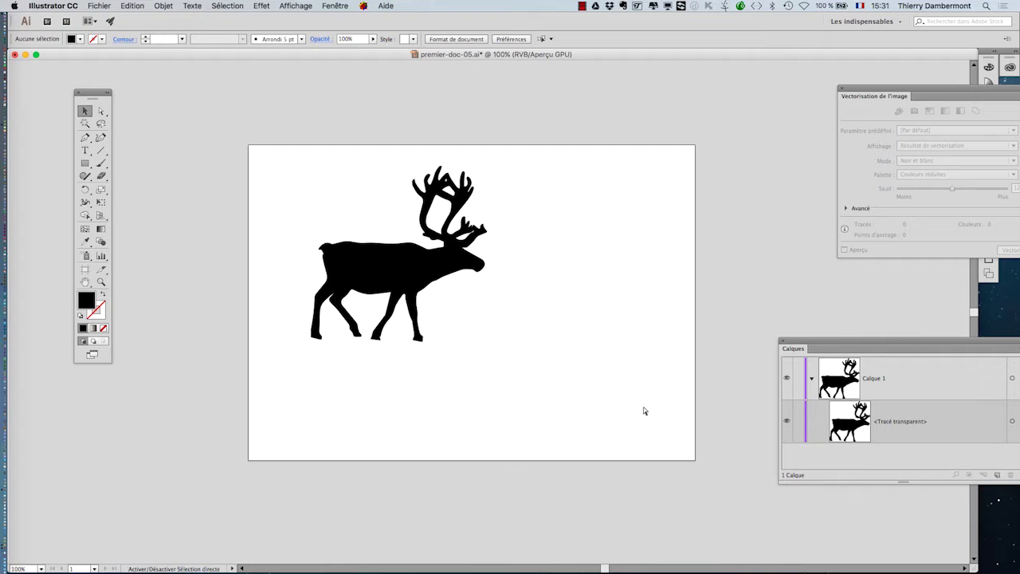
Step: Hide the artboards so the reindeer sits on a plain white canvas, and show them again
scroll(449, 223, "down", 1)
scroll(353, 200, "right", 3)
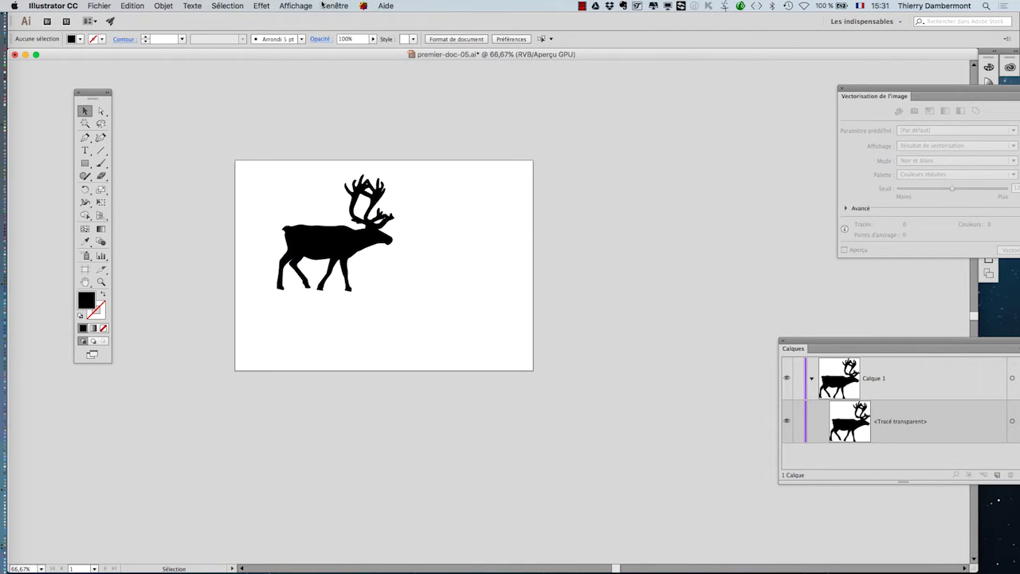
left_click(296, 6)
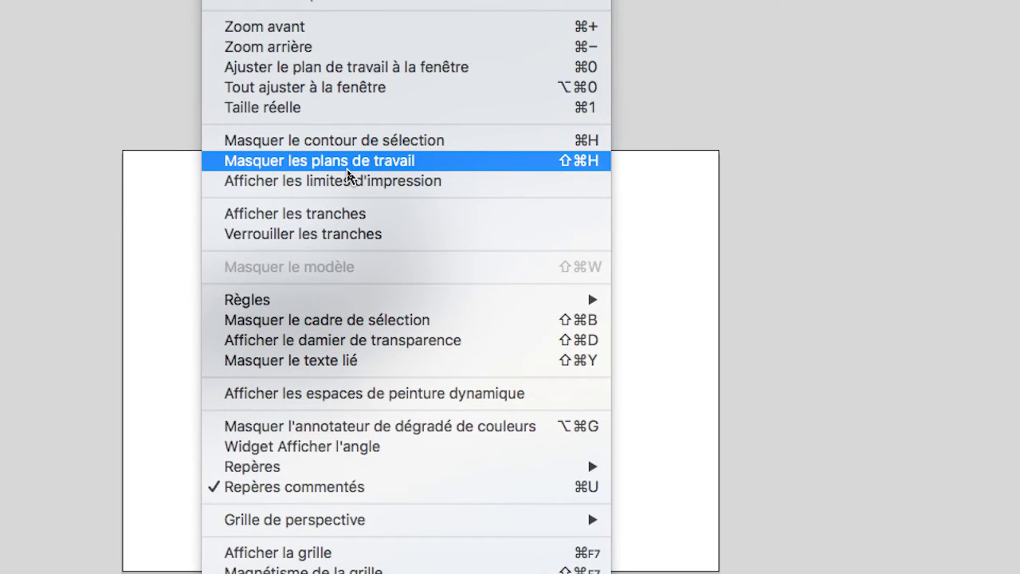
left_click(347, 161)
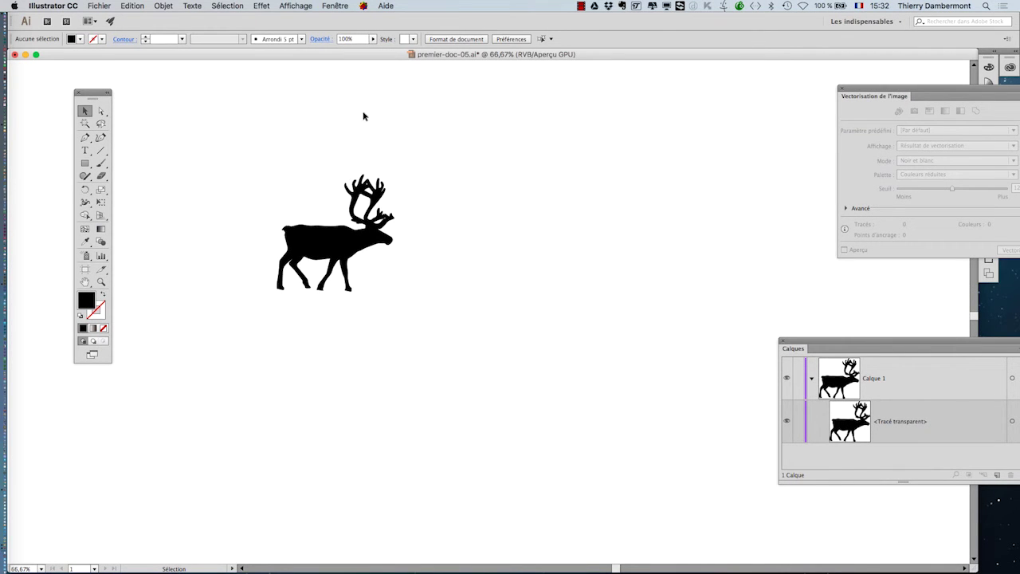
left_click(306, 5)
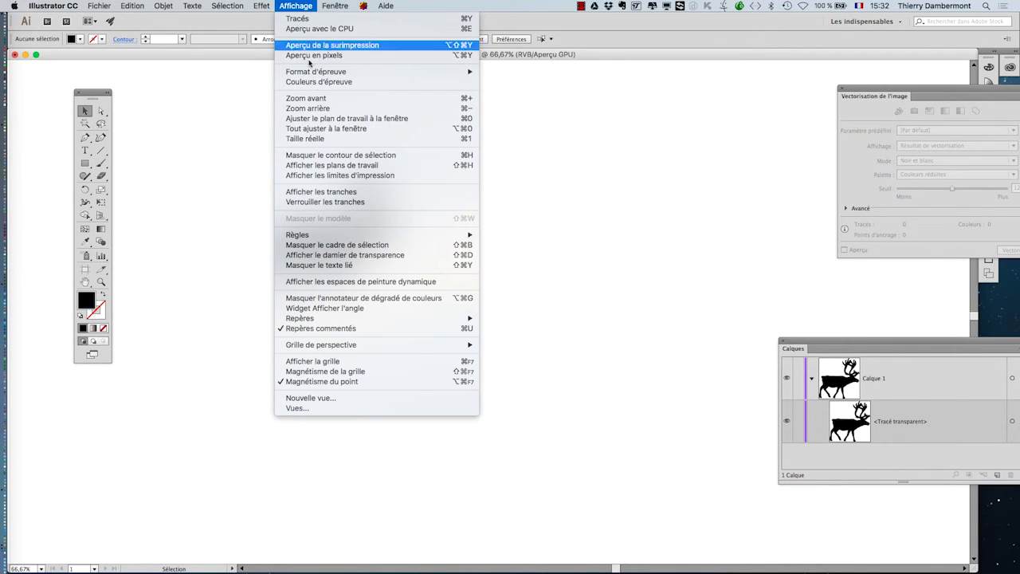
left_click(329, 166)
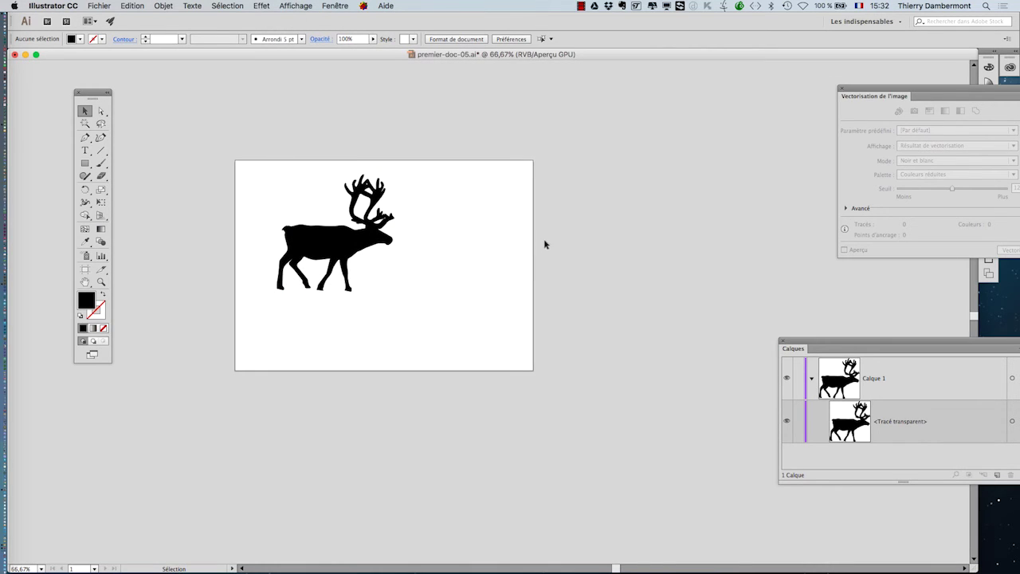
left_click(306, 5)
left_click(319, 101)
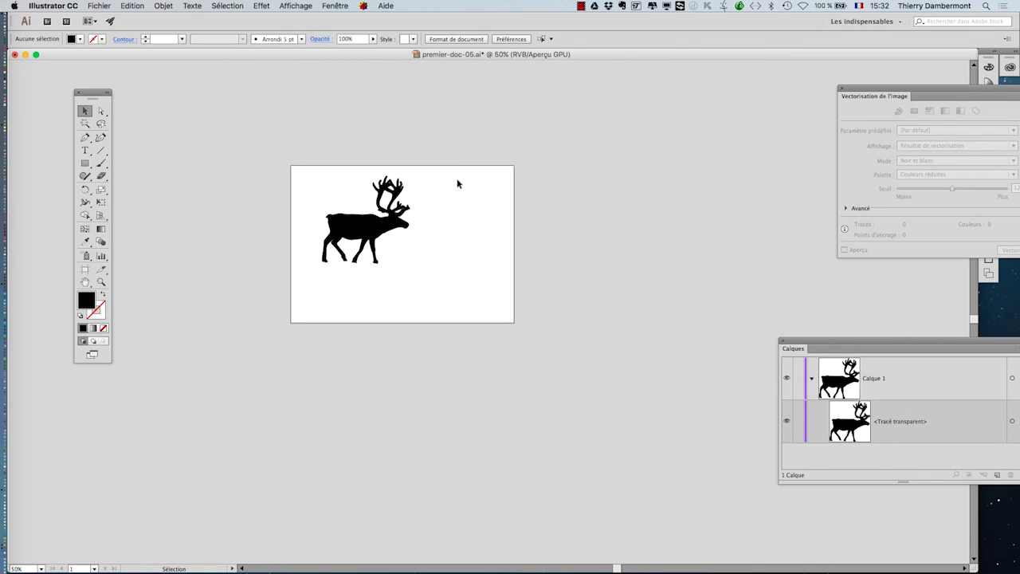